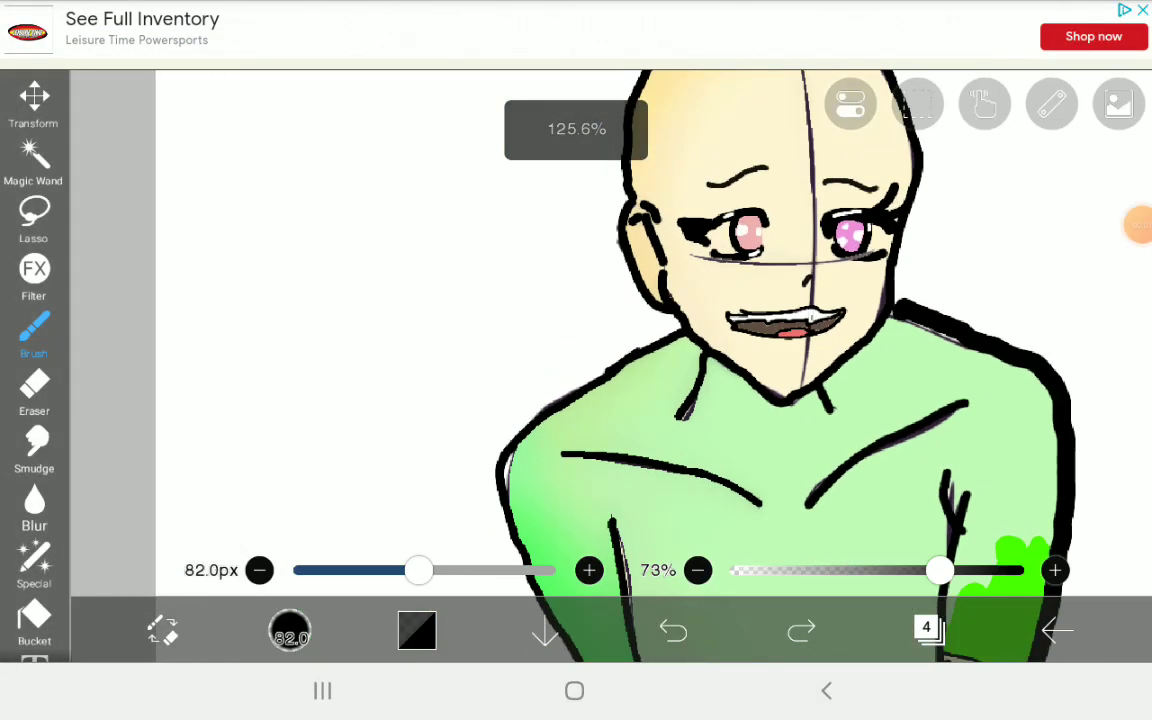
- Zoom and rotate the canvas over the girl's head to prepare for drawing hair strands
{"action": "scroll", "coordinate": [880, 230], "scroll_direction": "up", "scroll_amount": 5}
{"action": "scroll", "coordinate": [880, 230], "scroll_direction": "up", "scroll_amount": 1}
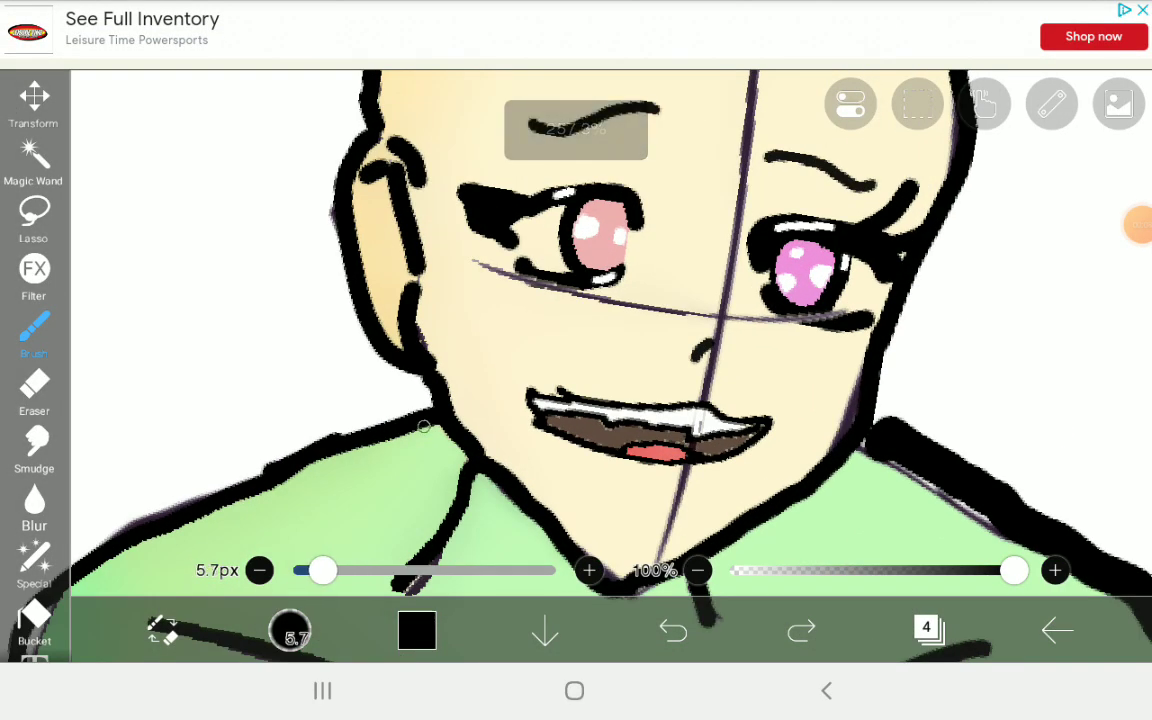
{"action": "scroll", "coordinate": [690, 330], "scroll_direction": "down", "scroll_amount": 1}
{"action": "scroll", "coordinate": [690, 330], "scroll_direction": "down", "scroll_amount": 3}
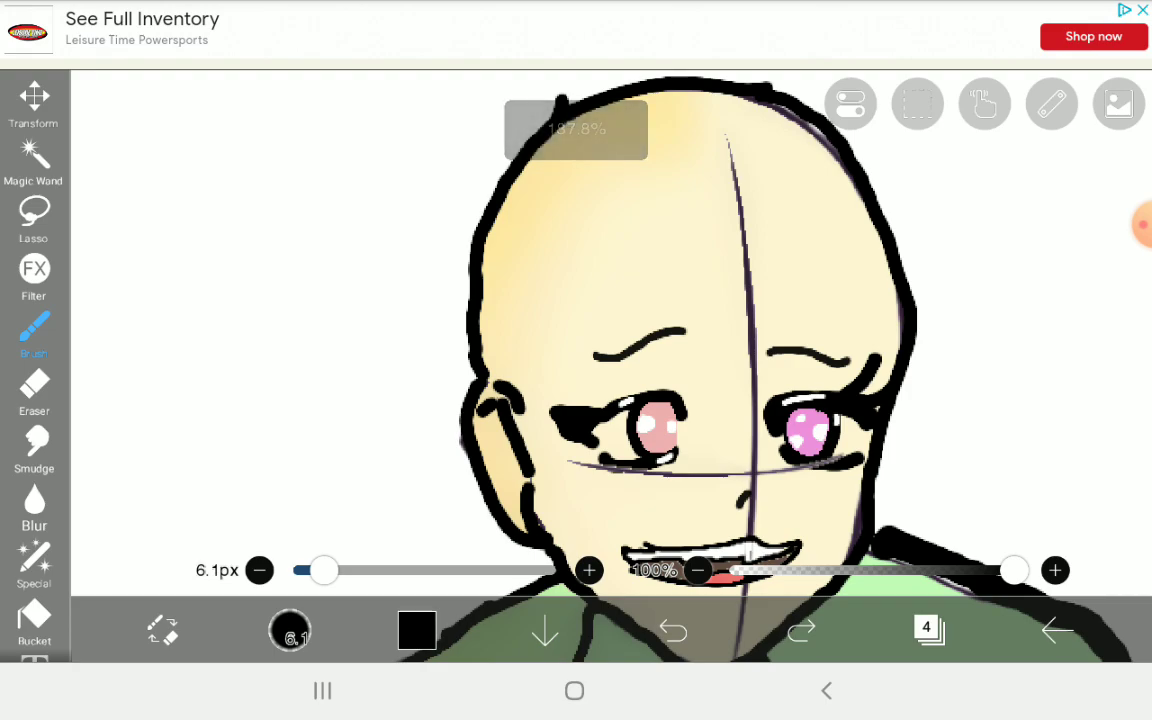
{"action": "scroll", "coordinate": [690, 380], "scroll_direction": "down", "scroll_amount": 2}
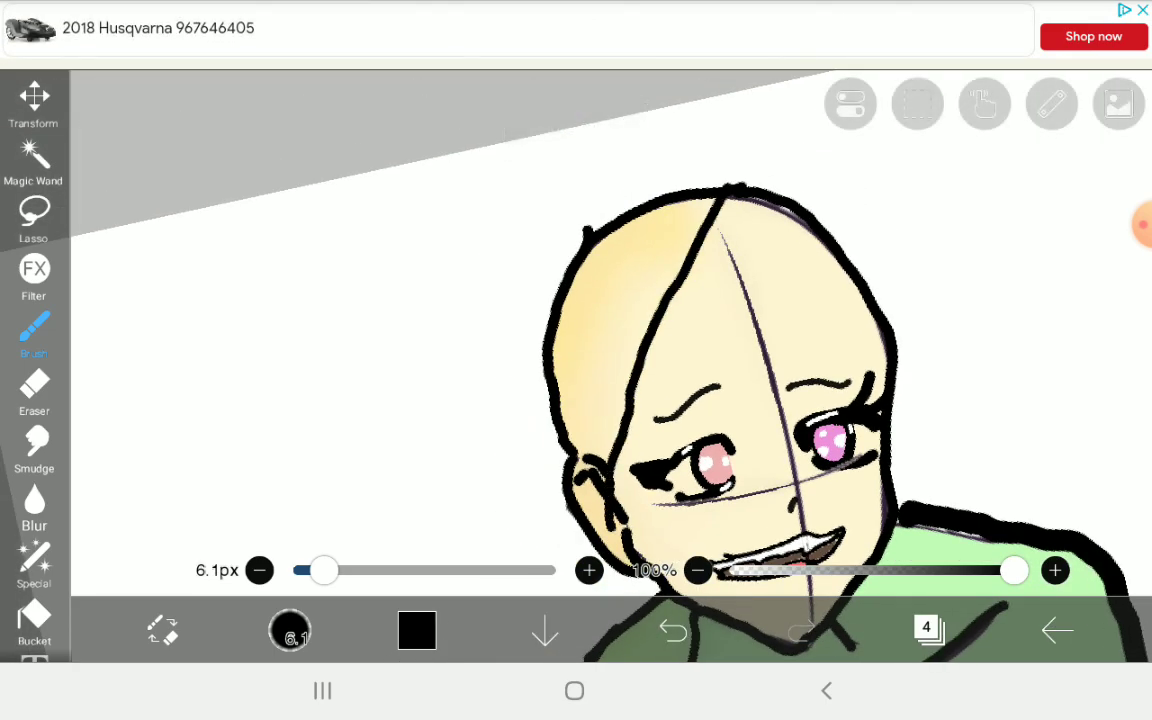
{"action": "scroll", "coordinate": [690, 380], "scroll_direction": "down", "scroll_amount": 1}
{"action": "scroll", "coordinate": [690, 380], "scroll_direction": "up", "scroll_amount": 4}
{"action": "scroll", "coordinate": [690, 380], "scroll_direction": "down", "scroll_amount": 5}
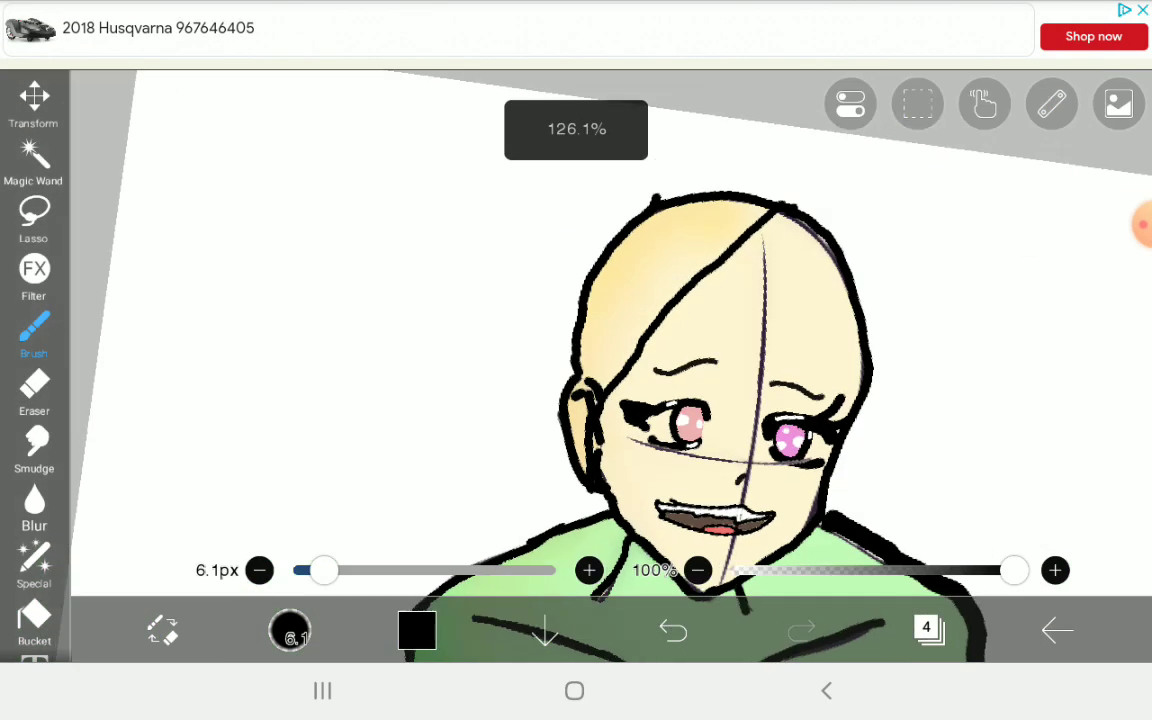
{"action": "scroll", "coordinate": [690, 380], "scroll_direction": "down", "scroll_amount": 3}
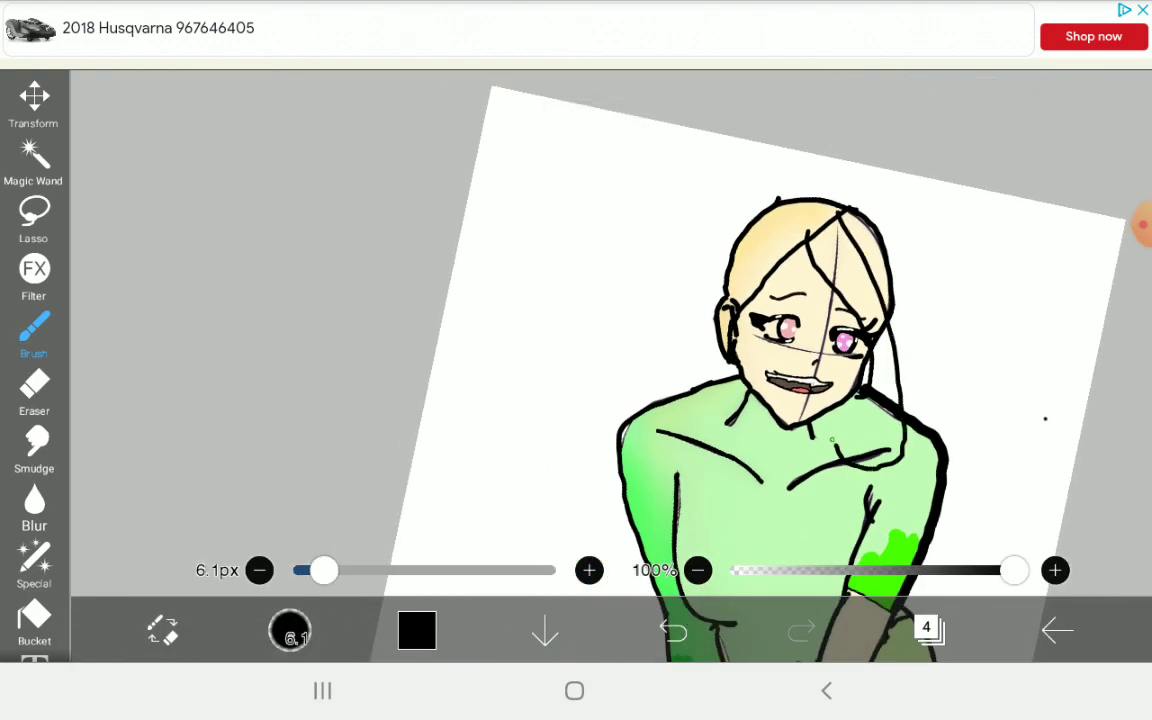
{"action": "scroll", "coordinate": [690, 380], "scroll_direction": "up", "scroll_amount": 2}
{"action": "scroll", "coordinate": [690, 380], "scroll_direction": "up", "scroll_amount": 2}
{"action": "scroll", "coordinate": [690, 380], "scroll_direction": "down", "scroll_amount": 2}
- Undo the bad black hair stroke and readjust the view over the head
{"action": "key", "text": "ctrl+z"}
{"action": "scroll", "coordinate": [690, 380], "scroll_direction": "down", "scroll_amount": 1}
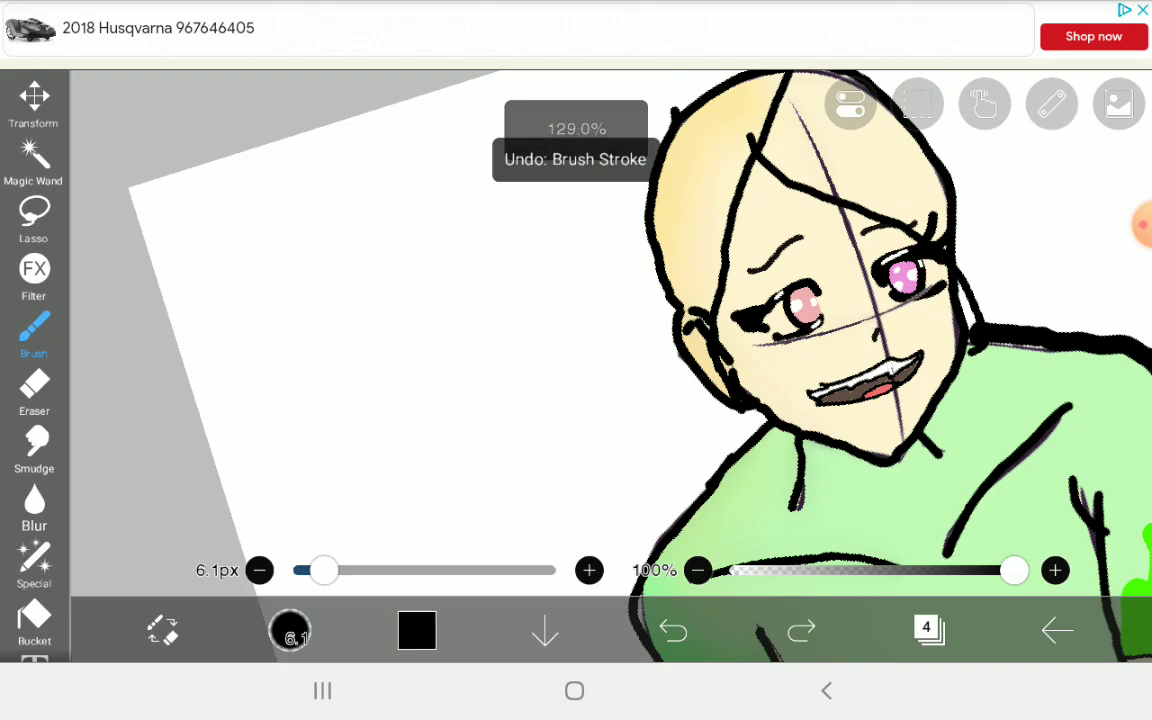
{"action": "scroll", "coordinate": [690, 380], "scroll_direction": "down", "scroll_amount": 3}
{"action": "scroll", "coordinate": [690, 380], "scroll_direction": "up", "scroll_amount": 2}
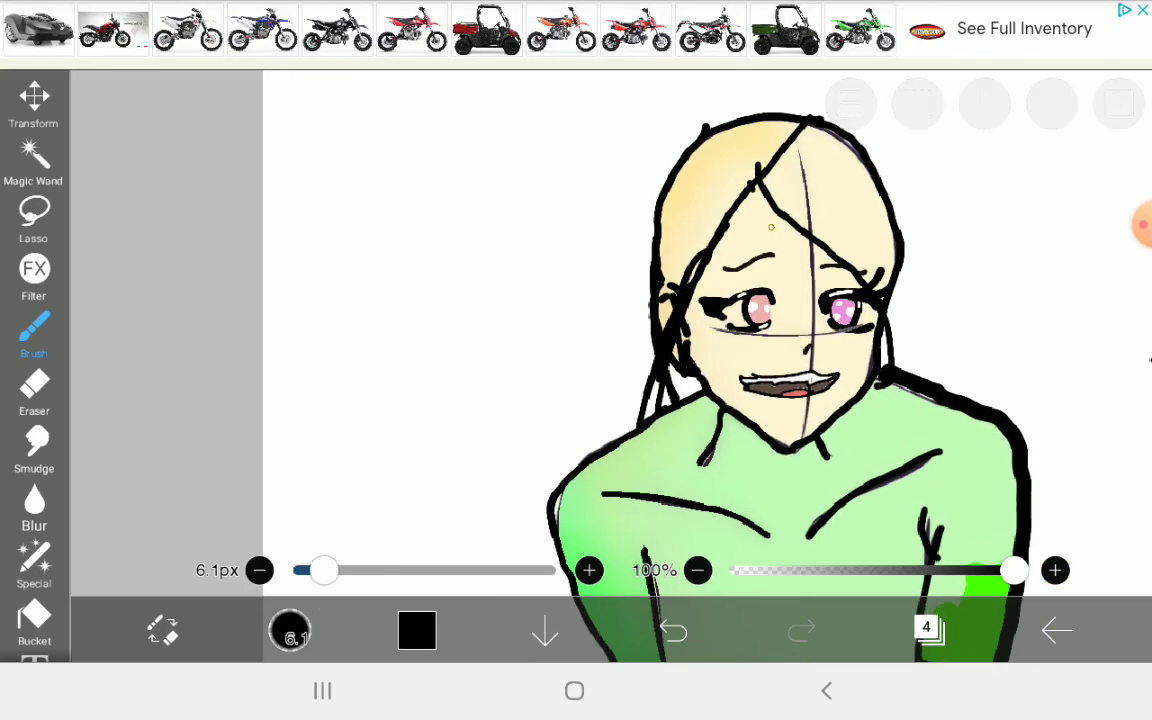
{"action": "scroll", "coordinate": [920, 440], "scroll_direction": "up", "scroll_amount": 2}
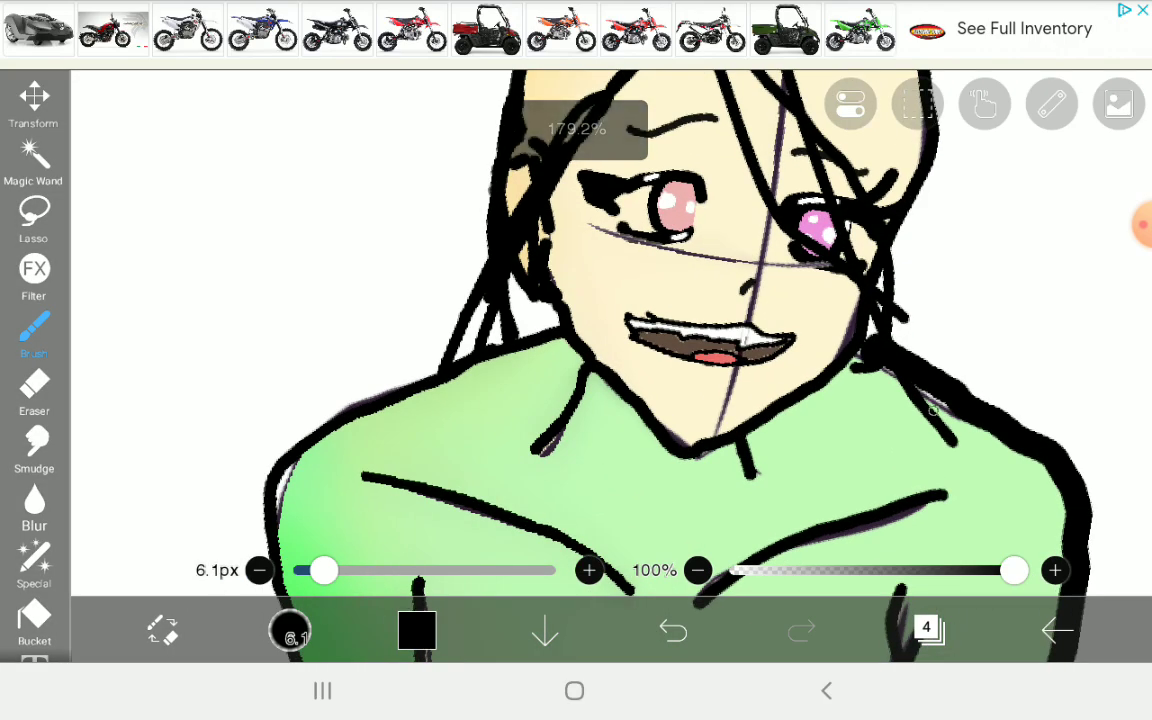
{"action": "scroll", "coordinate": [610, 365], "scroll_direction": "down", "scroll_amount": 4}
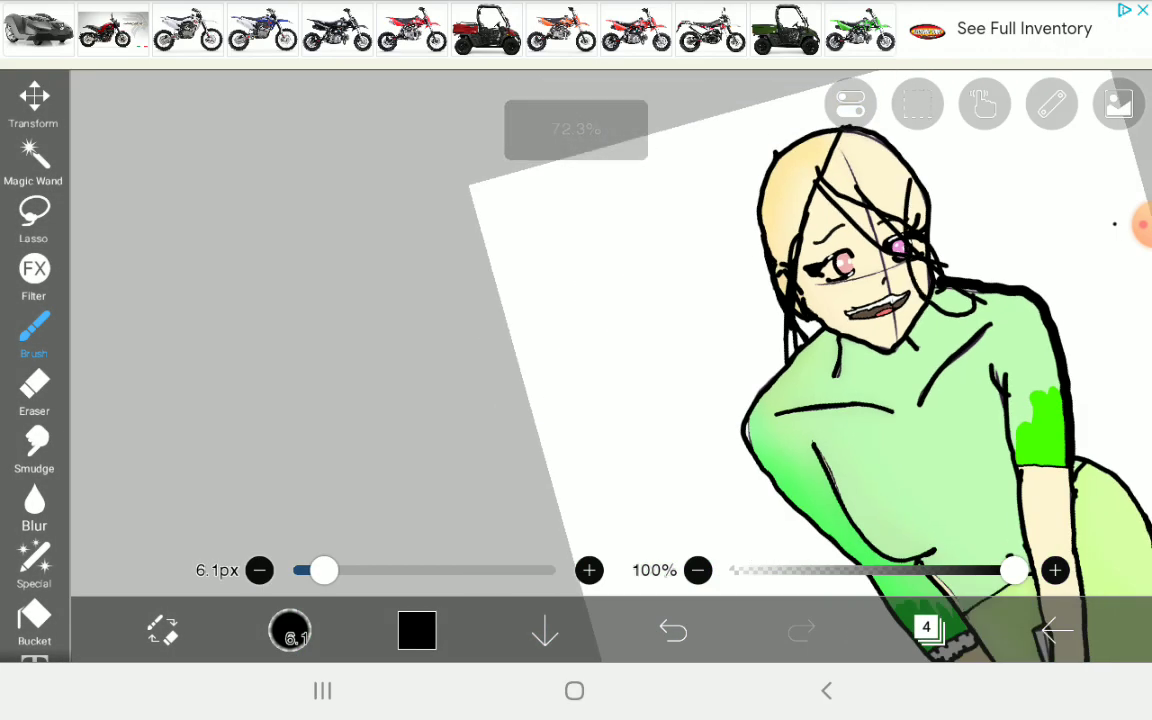
{"action": "scroll", "coordinate": [950, 300], "scroll_direction": "down", "scroll_amount": 3}
{"action": "scroll", "coordinate": [700, 350], "scroll_direction": "up", "scroll_amount": 2}
{"action": "scroll", "coordinate": [700, 350], "scroll_direction": "up", "scroll_amount": 2}
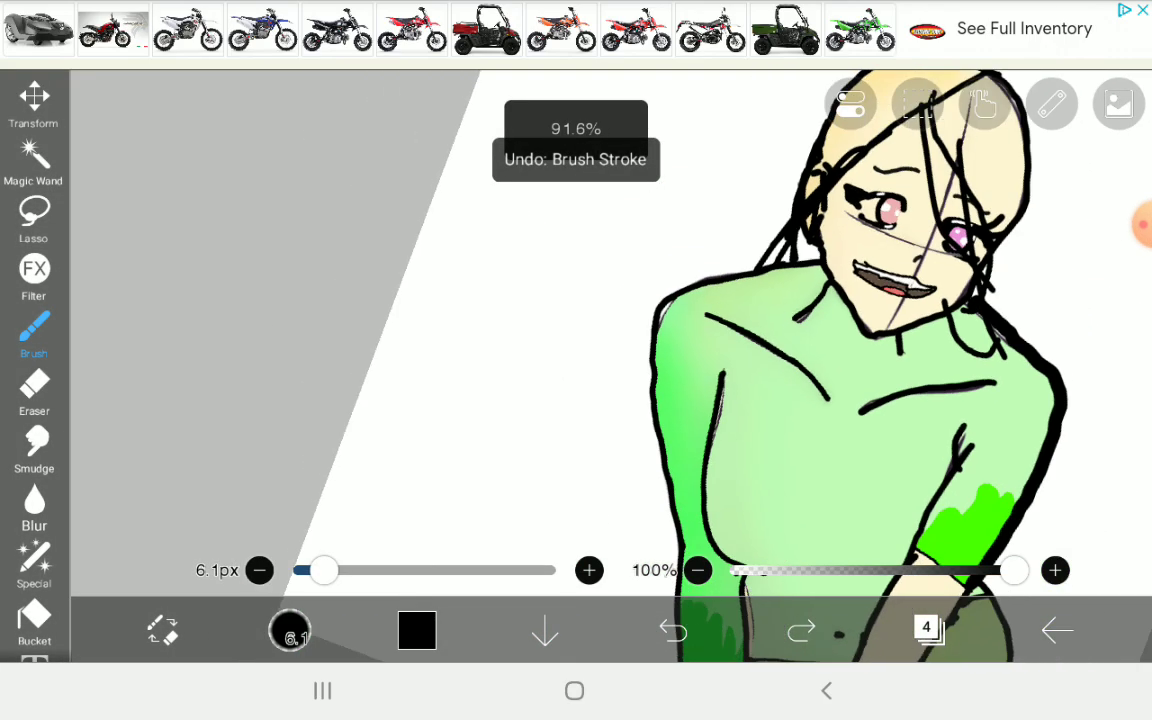
{"action": "scroll", "coordinate": [700, 350], "scroll_direction": "up", "scroll_amount": 3}
{"action": "scroll", "coordinate": [610, 365], "scroll_direction": "down", "scroll_amount": 3}
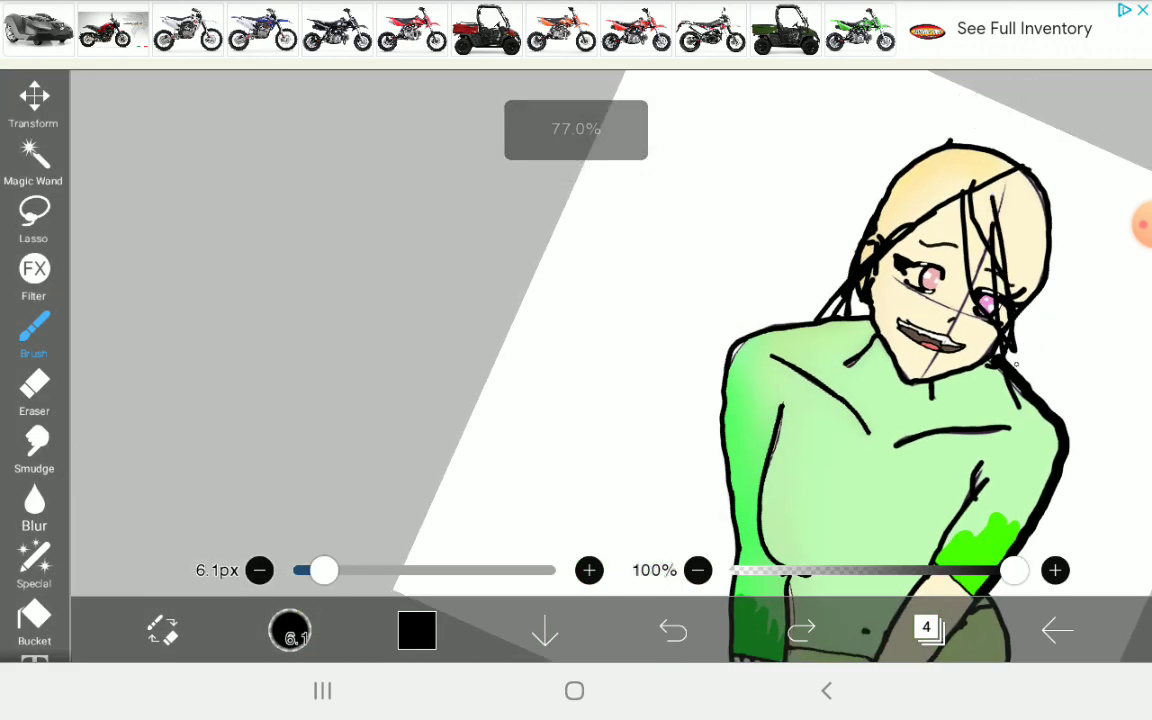
{"action": "scroll", "coordinate": [900, 390], "scroll_direction": "down", "scroll_amount": 3}
- Draw three long black hair strands down the left side of the hair
{"action": "scroll", "coordinate": [950, 390], "scroll_direction": "down", "scroll_amount": 2}
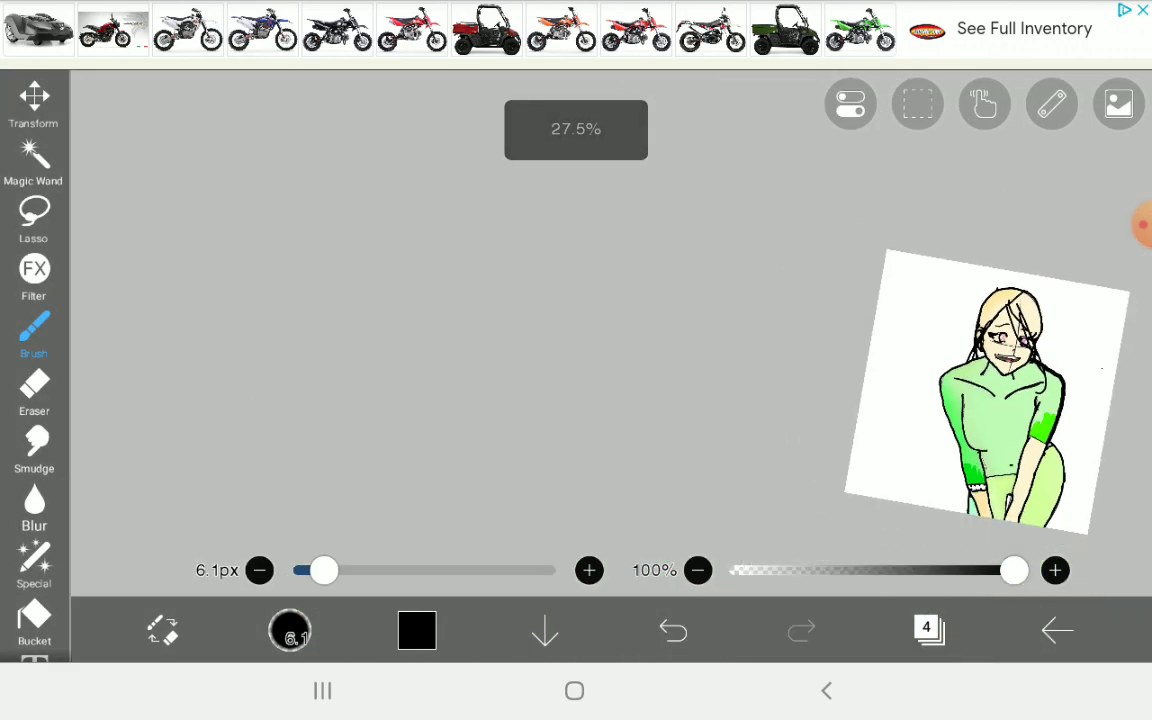
{"action": "scroll", "coordinate": [990, 390], "scroll_direction": "up", "scroll_amount": 2}
{"action": "scroll", "coordinate": [900, 350], "scroll_direction": "up", "scroll_amount": 3}
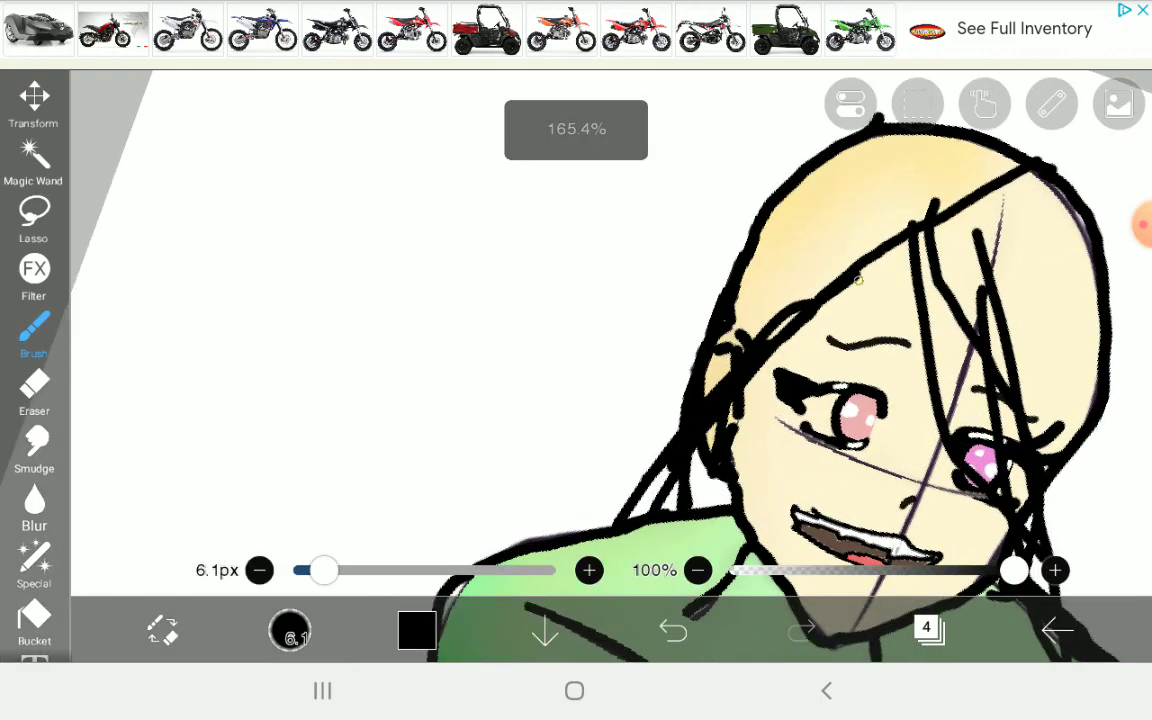
{"action": "left_click_drag", "start_coordinate": [802, 195], "coordinate": [676, 304]}
{"action": "mouse_move", "coordinate": [729, 210]}
{"action": "left_mouse_down"}
{"action": "mouse_move", "coordinate": [645, 310]}
{"action": "mouse_move", "coordinate": [617, 455]}
{"action": "left_mouse_up"}
{"action": "left_click_drag", "start_coordinate": [800, 140], "coordinate": [640, 400]}
- Zoom out and around the canvas to check the new left-side strands
{"action": "scroll", "coordinate": [850, 420], "scroll_direction": "down", "scroll_amount": 3}
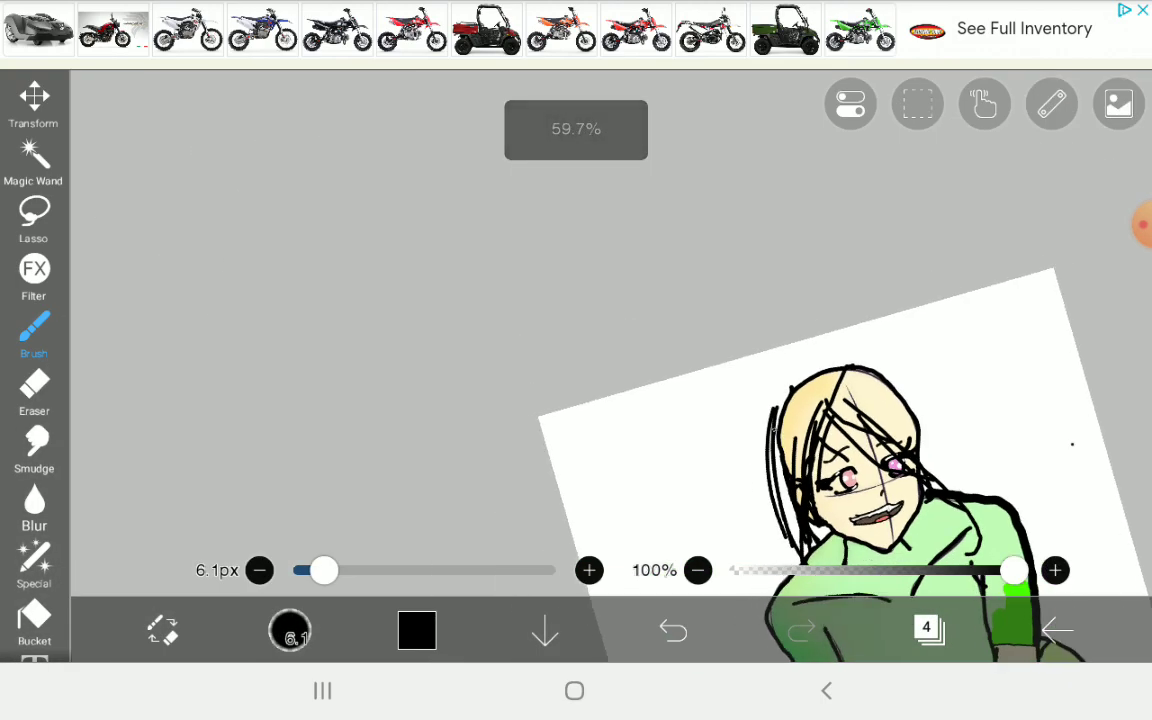
{"action": "scroll", "coordinate": [850, 420], "scroll_direction": "down", "scroll_amount": 3}
{"action": "scroll", "coordinate": [880, 380], "scroll_direction": "up", "scroll_amount": 3}
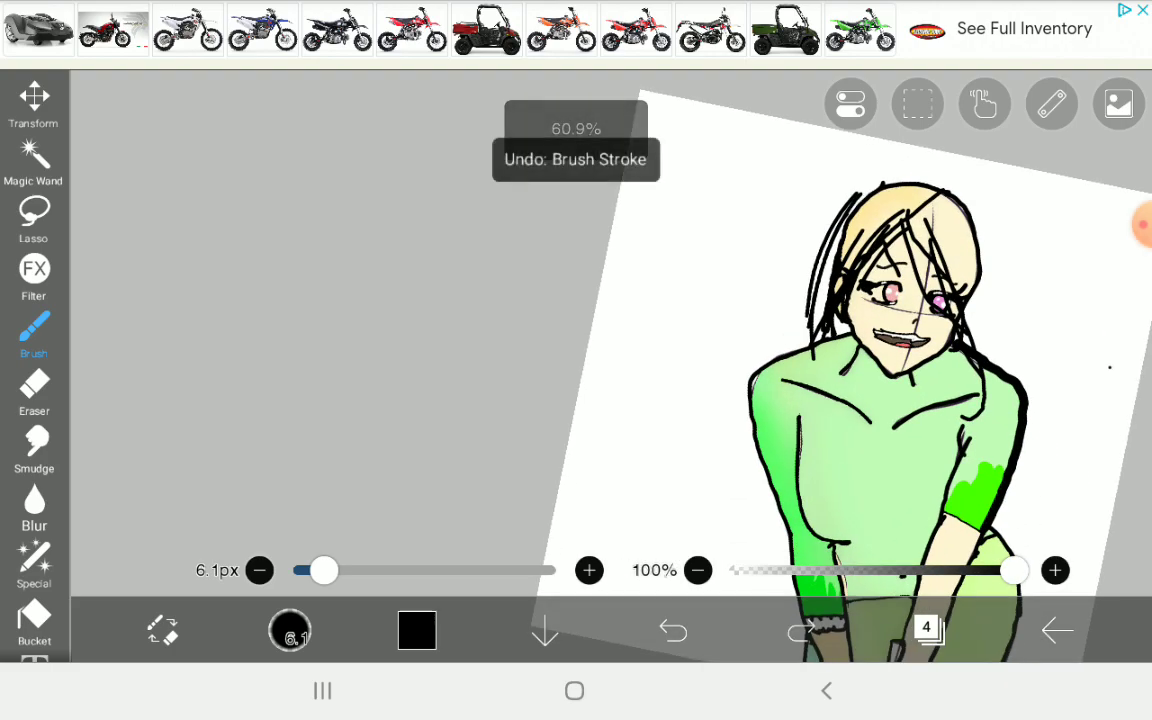
{"action": "scroll", "coordinate": [880, 350], "scroll_direction": "up", "scroll_amount": 3}
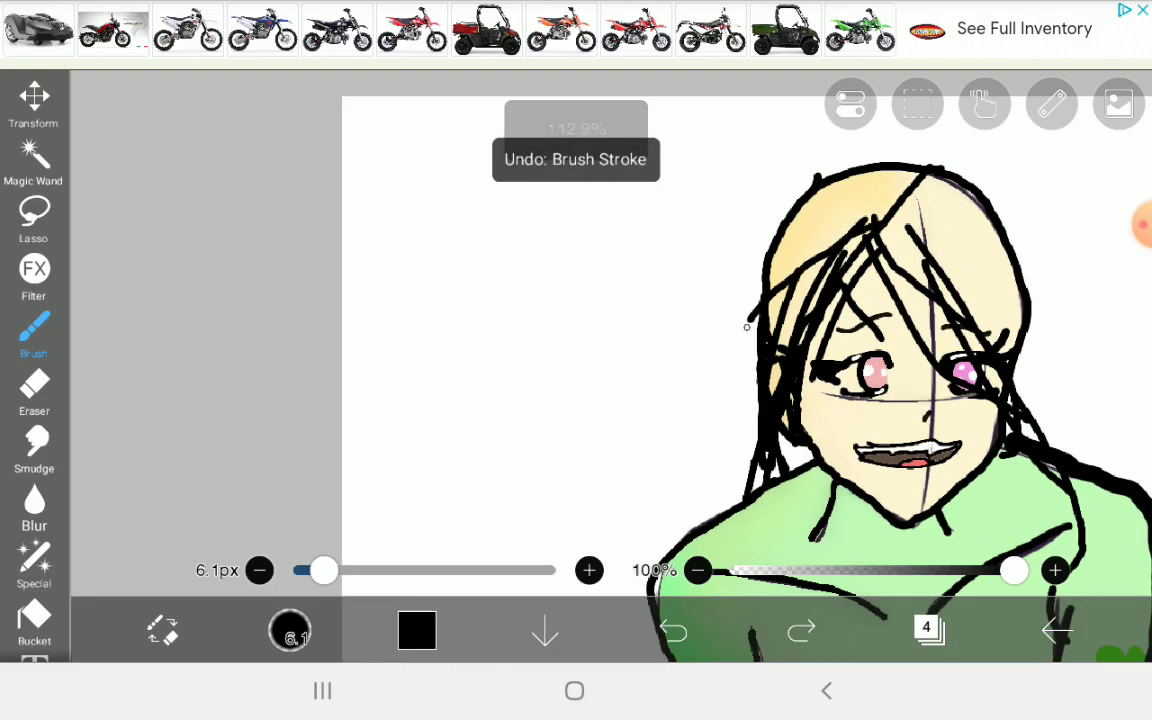
{"action": "scroll", "coordinate": [750, 350], "scroll_direction": "up", "scroll_amount": 3}
{"action": "scroll", "coordinate": [750, 350], "scroll_direction": "up", "scroll_amount": 2}
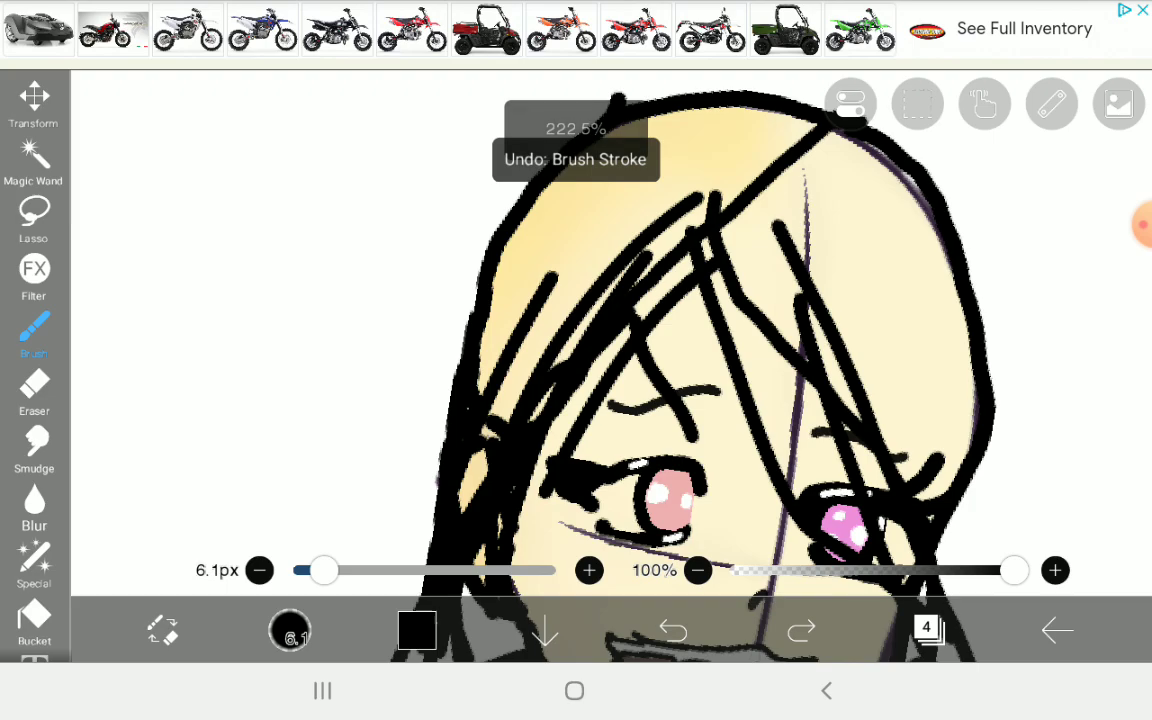
{"action": "scroll", "coordinate": [750, 350], "scroll_direction": "down", "scroll_amount": 5}
{"action": "scroll", "coordinate": [850, 350], "scroll_direction": "up", "scroll_amount": 1}
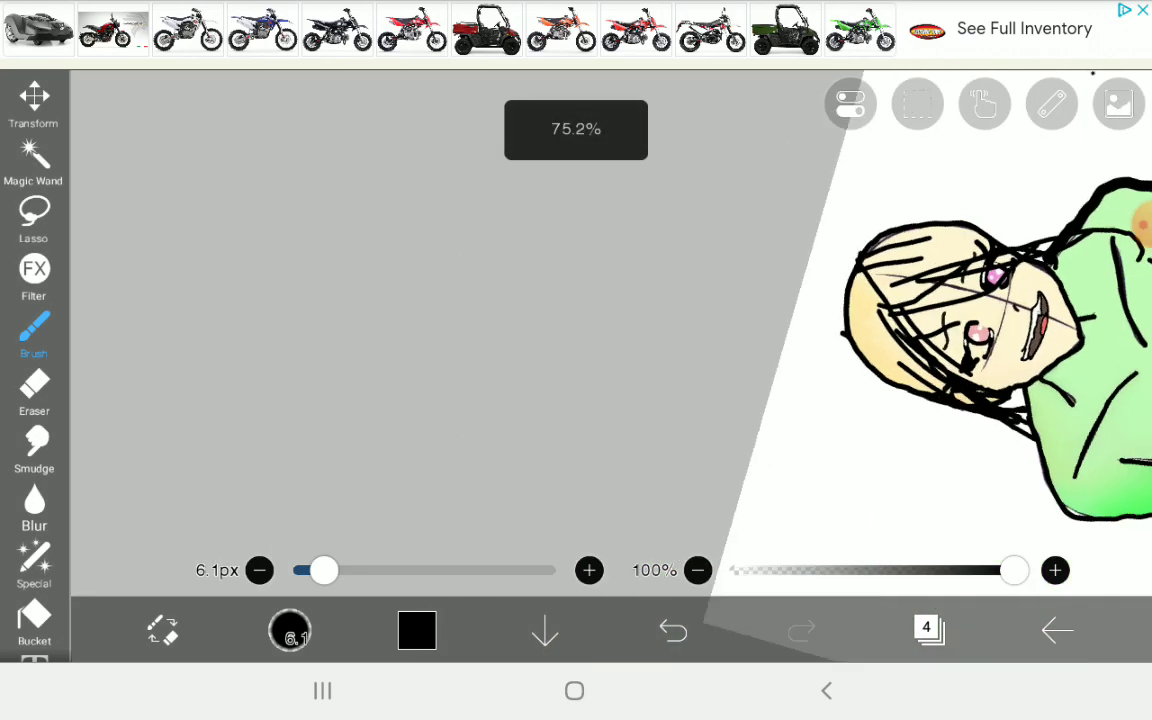
{"action": "scroll", "coordinate": [900, 380], "scroll_direction": "up", "scroll_amount": 4}
{"action": "scroll", "coordinate": [850, 380], "scroll_direction": "down", "scroll_amount": 4}
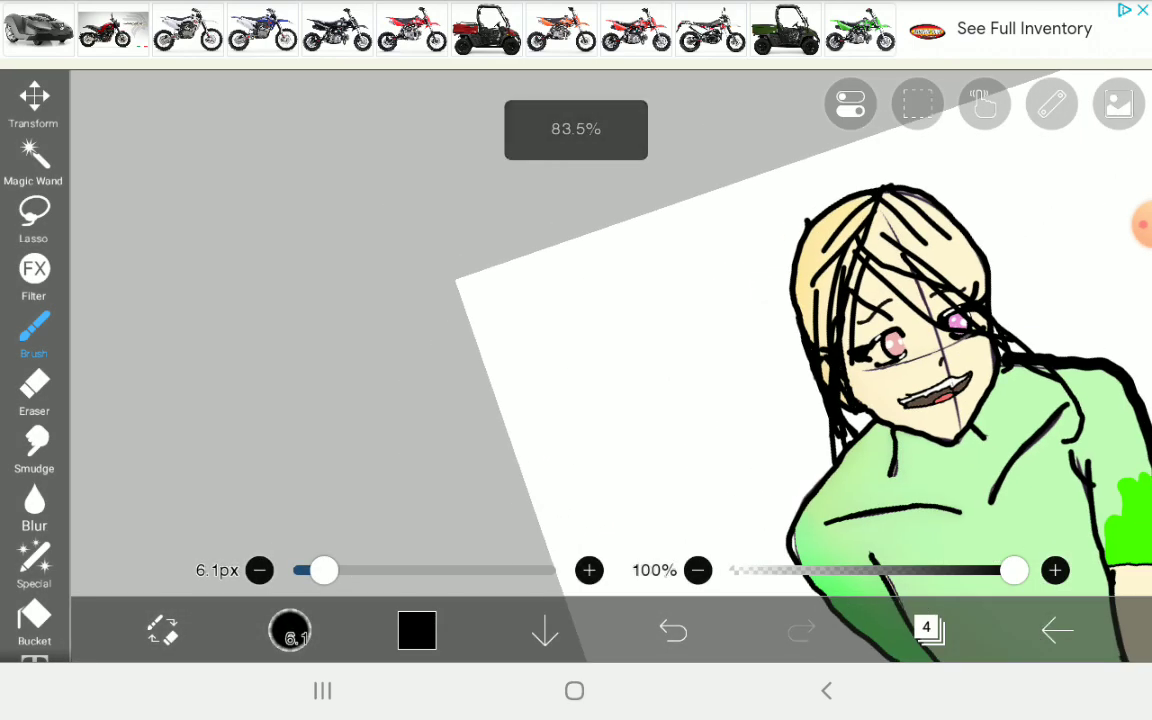
{"action": "scroll", "coordinate": [850, 380], "scroll_direction": "down", "scroll_amount": 1}
{"action": "scroll", "coordinate": [850, 380], "scroll_direction": "up", "scroll_amount": 1}
{"action": "scroll", "coordinate": [850, 380], "scroll_direction": "down", "scroll_amount": 1}
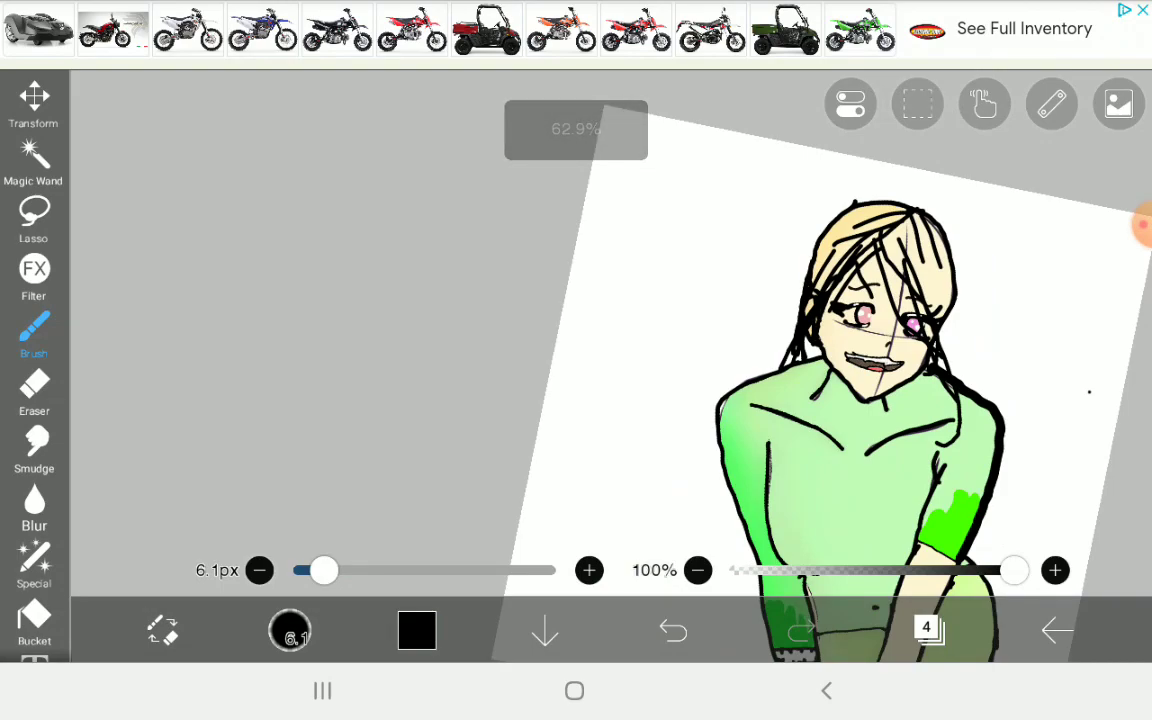
- Choose a pale yellow brush colour
{"action": "scroll", "coordinate": [900, 380], "scroll_direction": "up", "scroll_amount": 2}
{"action": "scroll", "coordinate": [900, 380], "scroll_direction": "down", "scroll_amount": 3}
{"action": "left_click", "coordinate": [416, 630]}
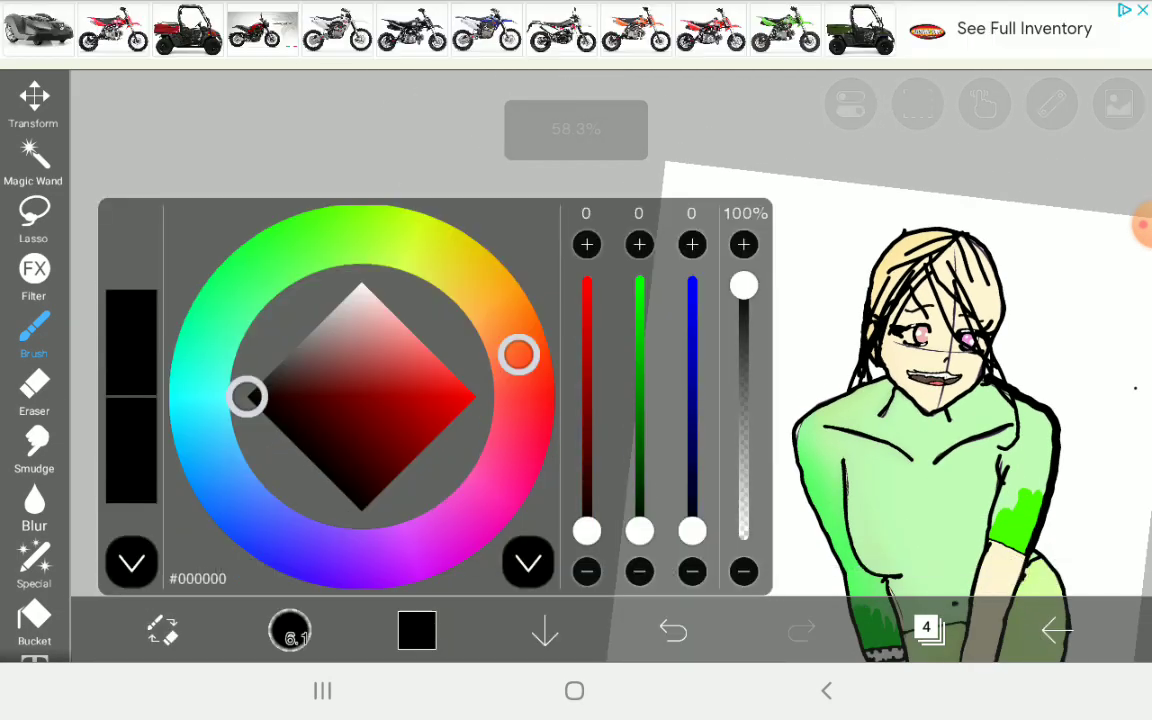
{"action": "left_click_drag", "start_coordinate": [517, 352], "coordinate": [459, 266]}
{"action": "left_click", "coordinate": [415, 401]}
{"action": "mouse_move", "coordinate": [415, 401]}
{"action": "left_mouse_down"}
{"action": "mouse_move", "coordinate": [447, 363]}
{"action": "mouse_move", "coordinate": [417, 337]}
{"action": "left_mouse_up"}
{"action": "left_click", "coordinate": [416, 630]}
- Paint pale-yellow strokes into the hair near the top and by the neck
{"action": "scroll", "coordinate": [850, 380], "scroll_direction": "up", "scroll_amount": 2}
{"action": "scroll", "coordinate": [800, 330], "scroll_direction": "up", "scroll_amount": 3}
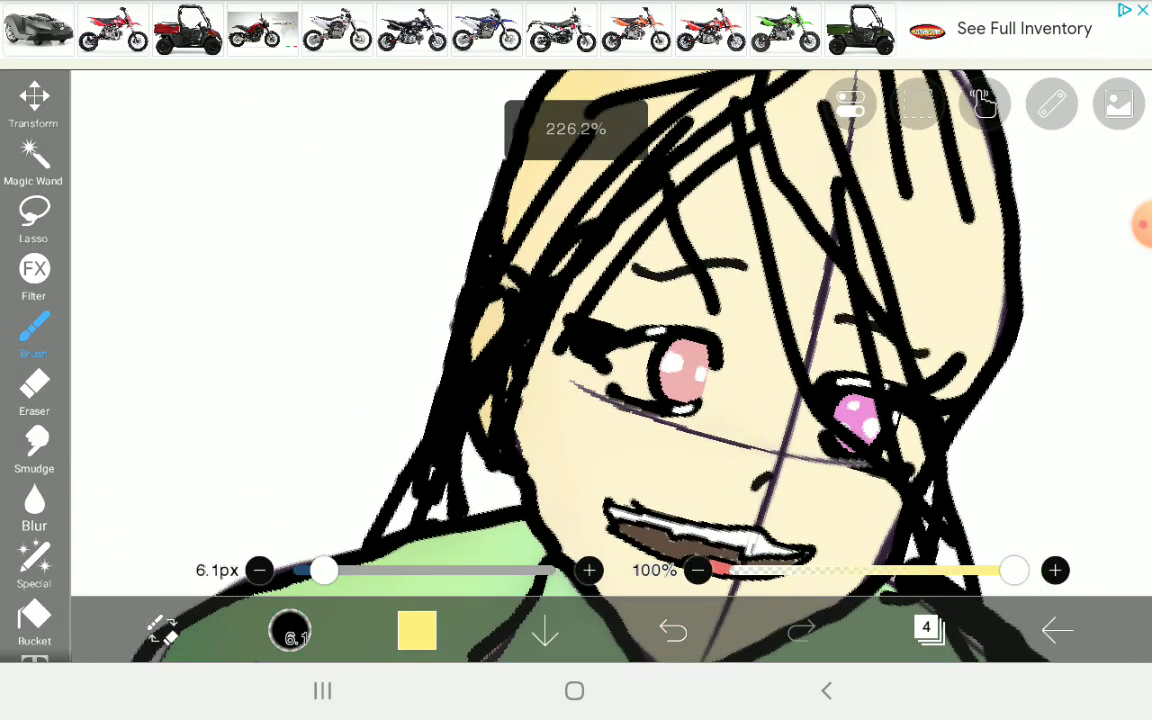
{"action": "left_click_drag", "start_coordinate": [880, 205], "coordinate": [820, 295]}
{"action": "scroll", "coordinate": [576, 330], "scroll_direction": "up", "scroll_amount": 1}
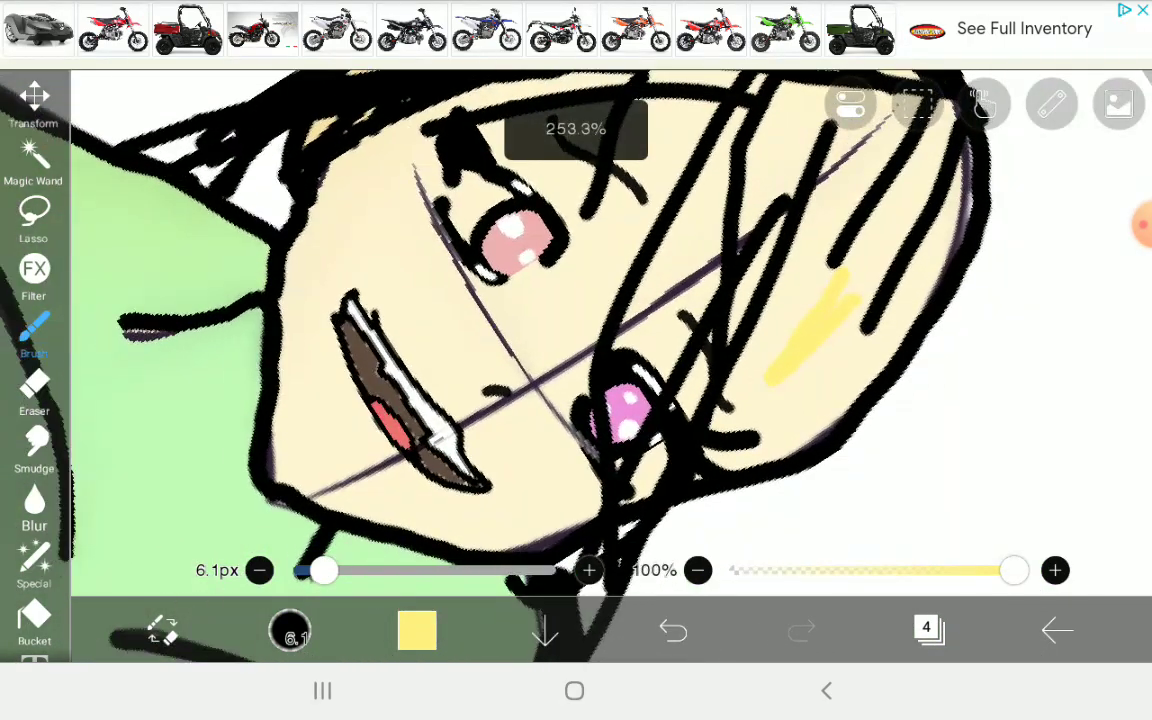
{"action": "scroll", "coordinate": [576, 330], "scroll_direction": "down", "scroll_amount": 2}
{"action": "scroll", "coordinate": [650, 400], "scroll_direction": "up", "scroll_amount": 1}
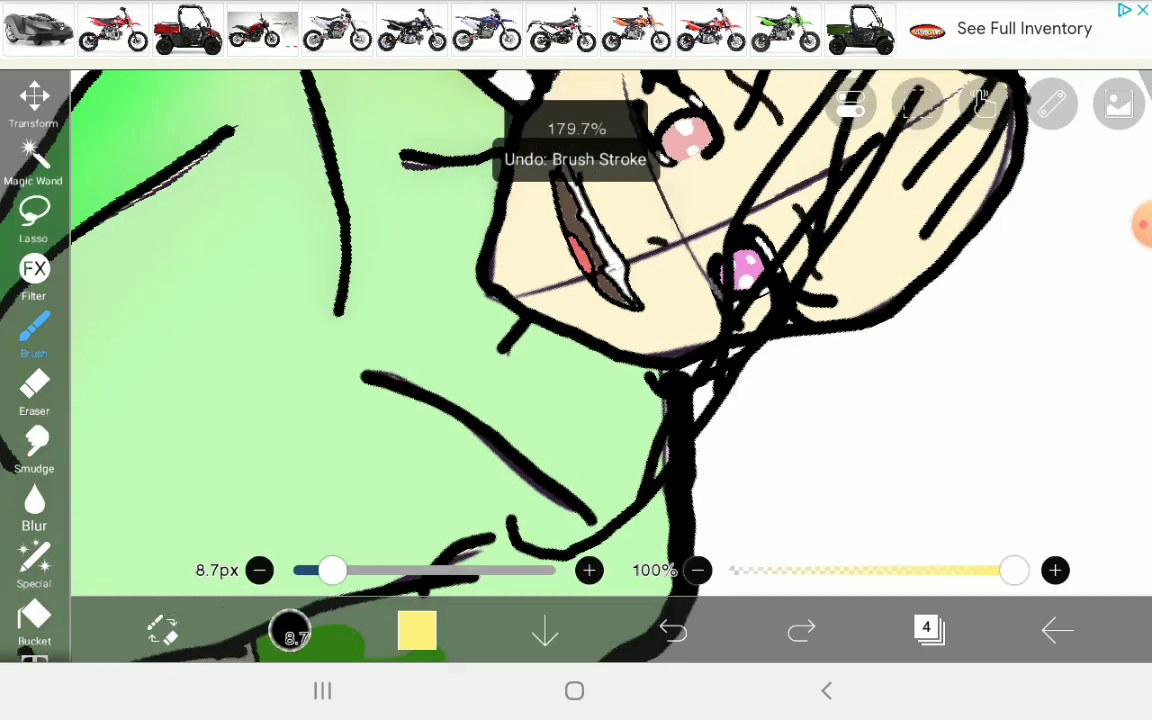
{"action": "scroll", "coordinate": [650, 400], "scroll_direction": "up", "scroll_amount": 3}
{"action": "scroll", "coordinate": [650, 400], "scroll_direction": "up", "scroll_amount": 3}
{"action": "left_click_drag", "start_coordinate": [740, 325], "coordinate": [631, 416]}
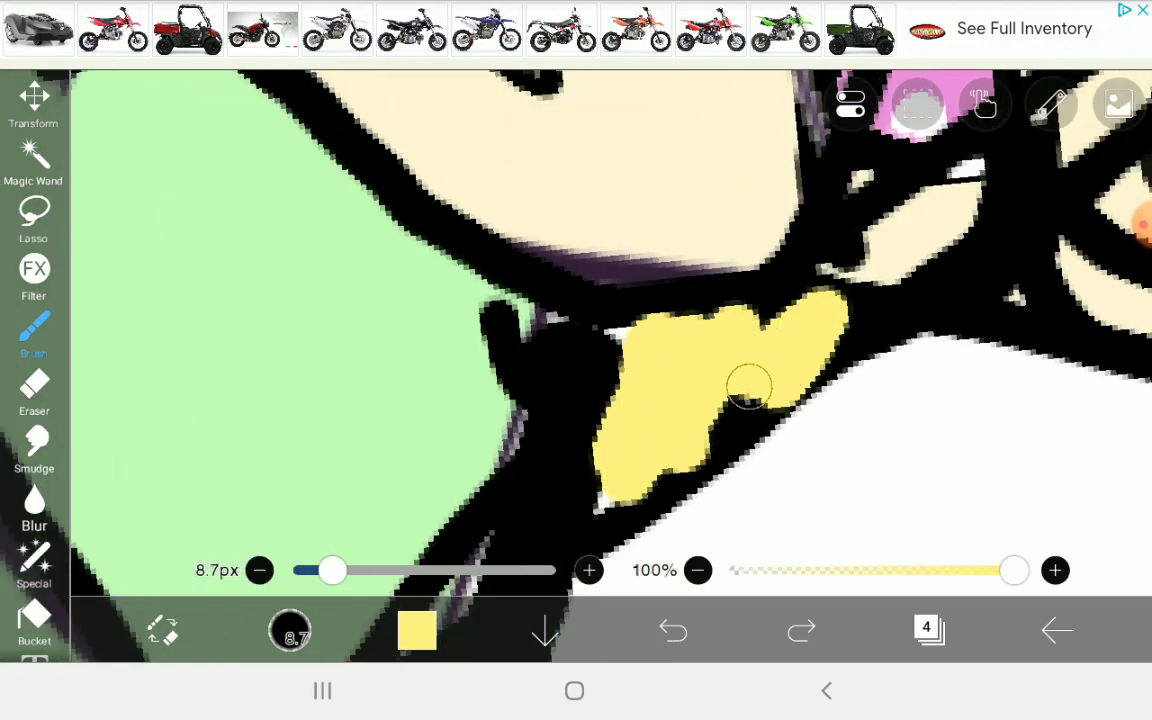
- Undo the misplaced yellow stroke, repaint it lower, and add a strand beside the eye
{"action": "scroll", "coordinate": [748, 388], "scroll_direction": "down", "scroll_amount": 3}
{"action": "key", "text": "ctrl+z"}
{"action": "scroll", "coordinate": [576, 330], "scroll_direction": "up", "scroll_amount": 2}
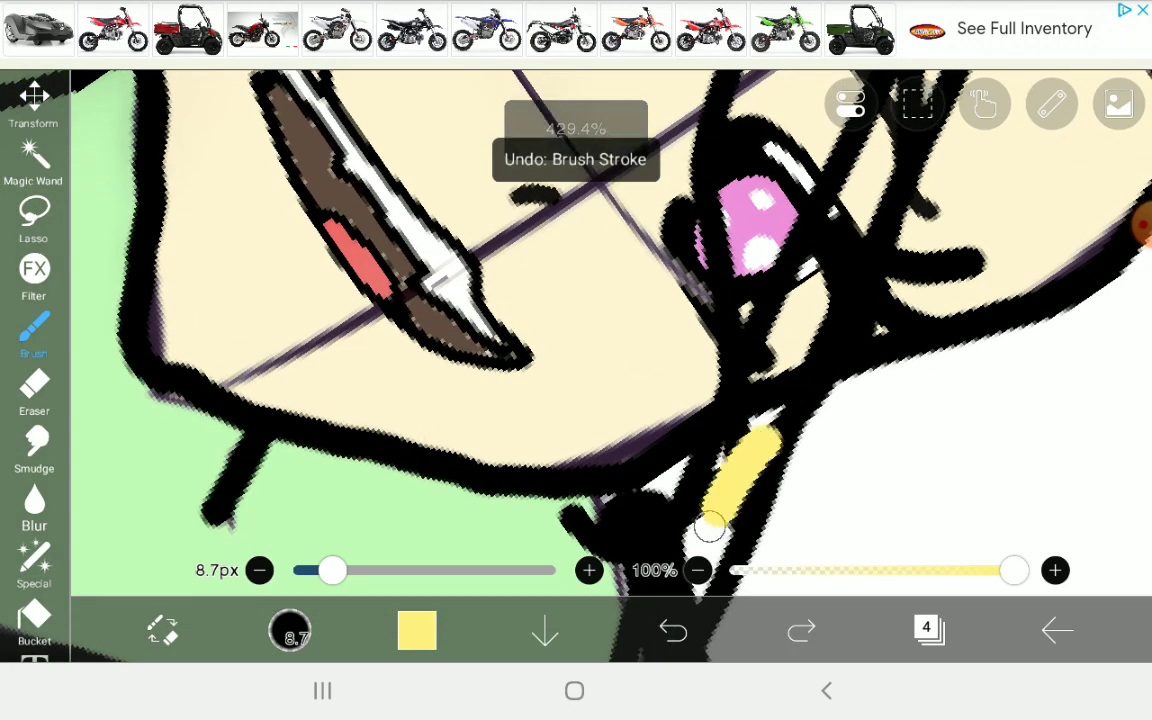
{"action": "left_click_drag", "start_coordinate": [755, 428], "coordinate": [708, 552]}
{"action": "scroll", "coordinate": [680, 478], "scroll_direction": "up", "scroll_amount": 2}
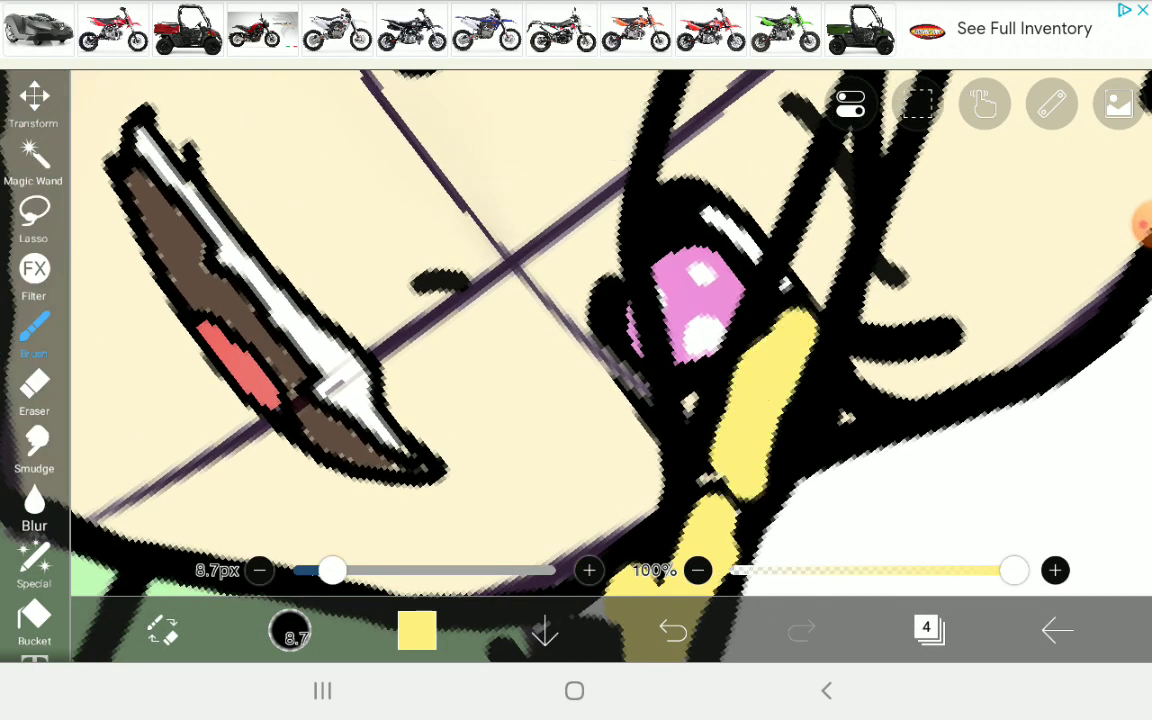
{"action": "scroll", "coordinate": [576, 365], "scroll_direction": "down", "scroll_amount": 1}
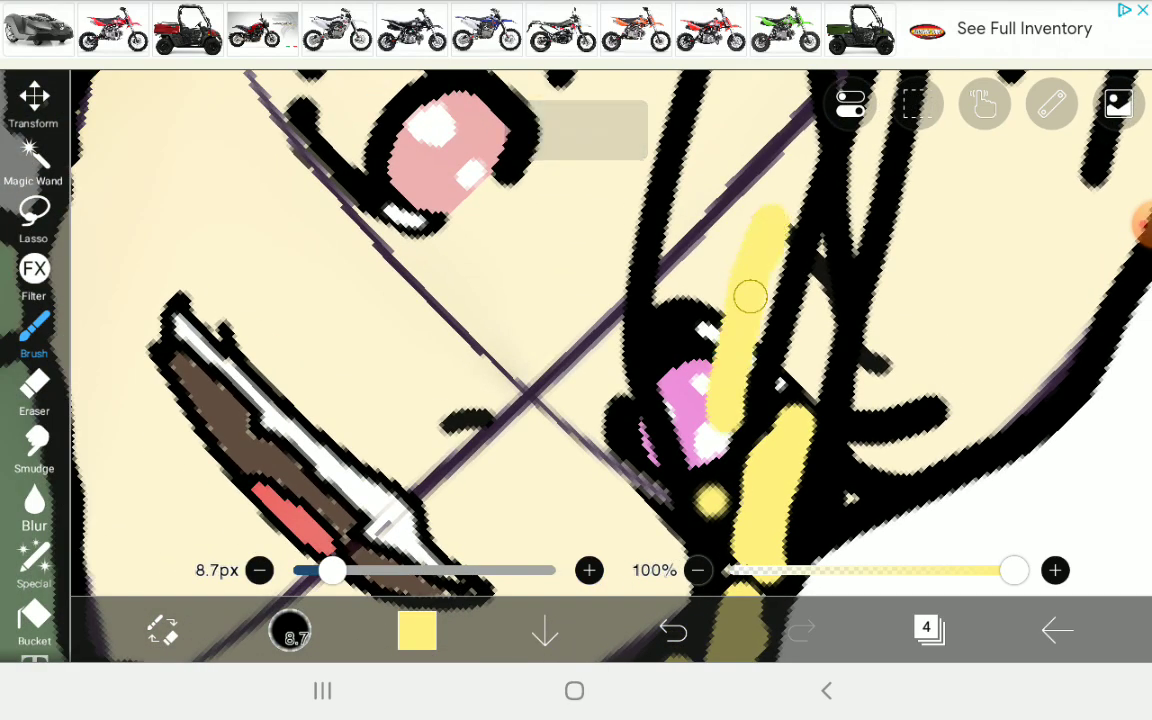
{"action": "left_click_drag", "start_coordinate": [700, 200], "coordinate": [686, 400]}
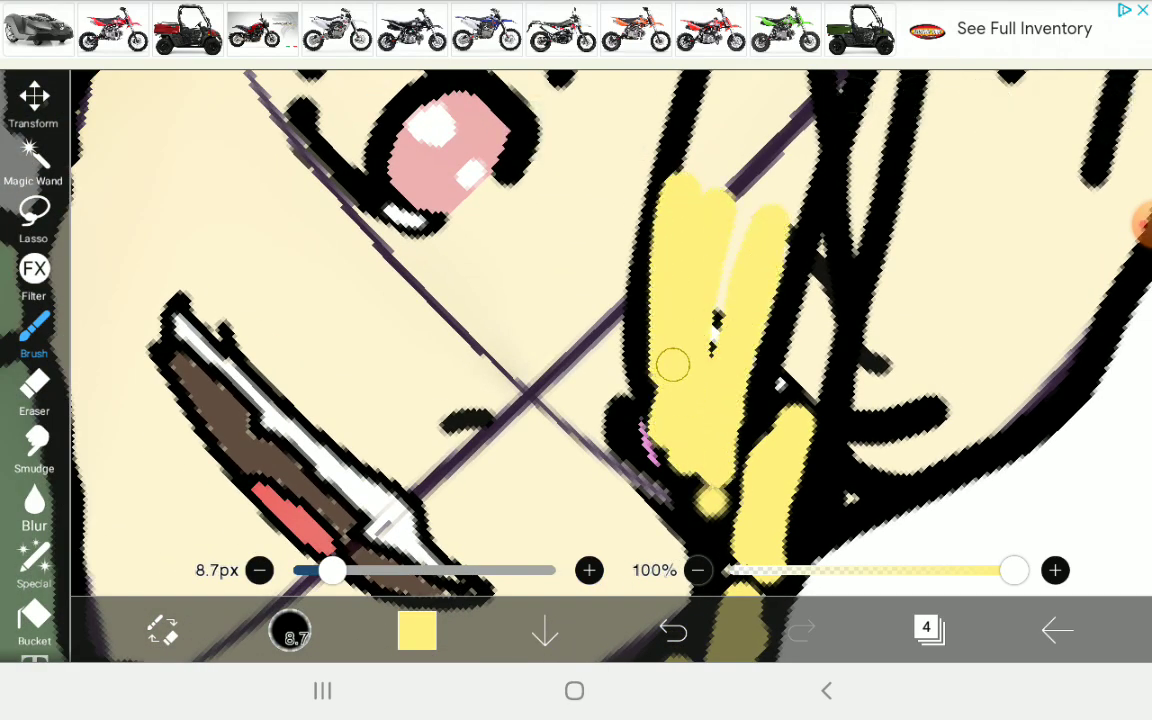
- Widen the yellow strand down the side of the head
{"action": "scroll", "coordinate": [672, 365], "scroll_direction": "down", "scroll_amount": 5}
{"action": "scroll", "coordinate": [672, 365], "scroll_direction": "down", "scroll_amount": 2}
{"action": "scroll", "coordinate": [672, 365], "scroll_direction": "up", "scroll_amount": 2}
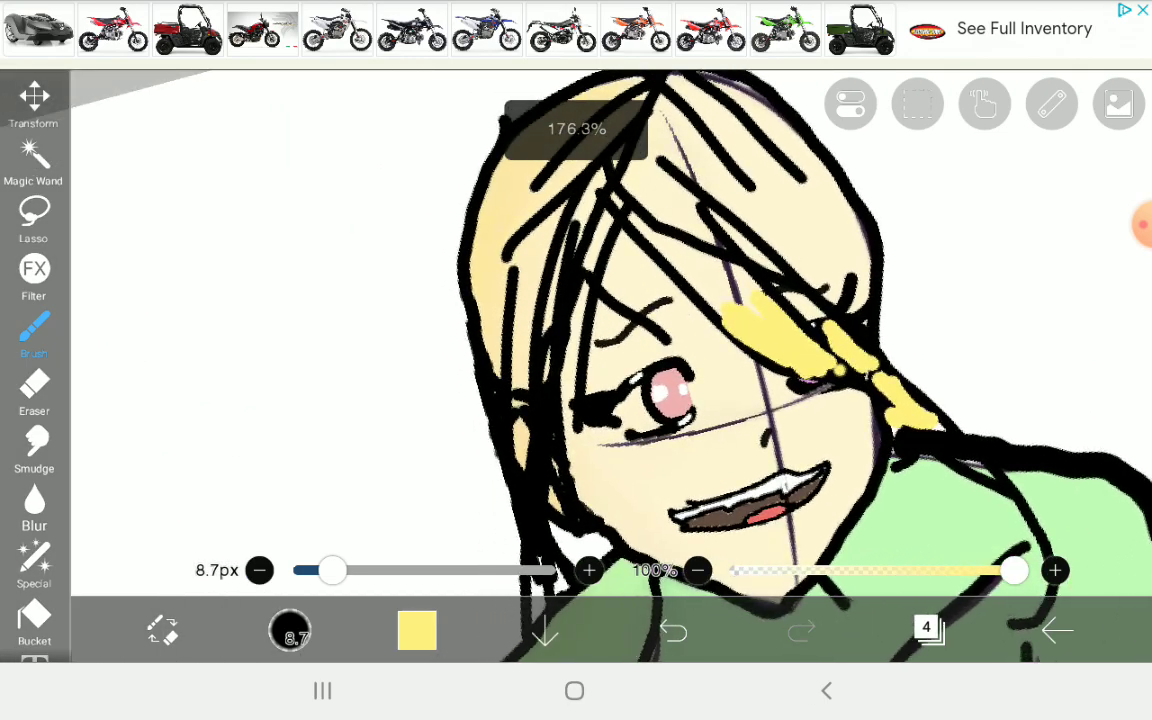
{"action": "scroll", "coordinate": [672, 365], "scroll_direction": "up", "scroll_amount": 3}
{"action": "scroll", "coordinate": [672, 365], "scroll_direction": "down", "scroll_amount": 1}
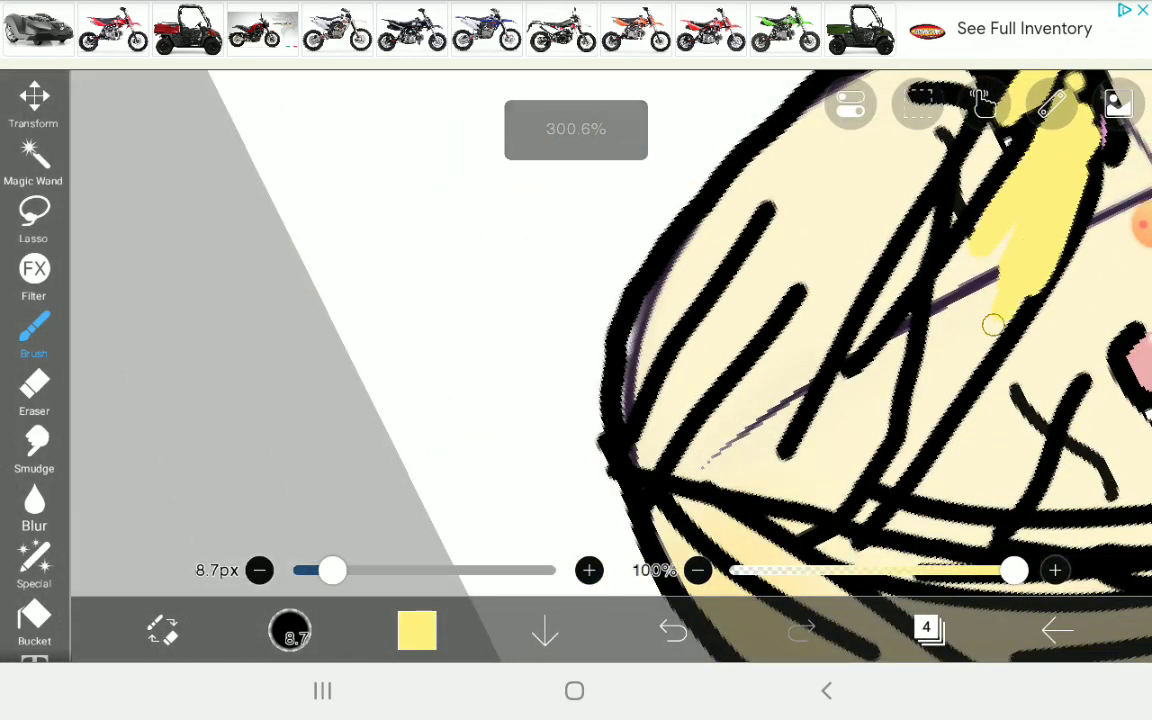
{"action": "left_click_drag", "start_coordinate": [972, 215], "coordinate": [914, 373]}
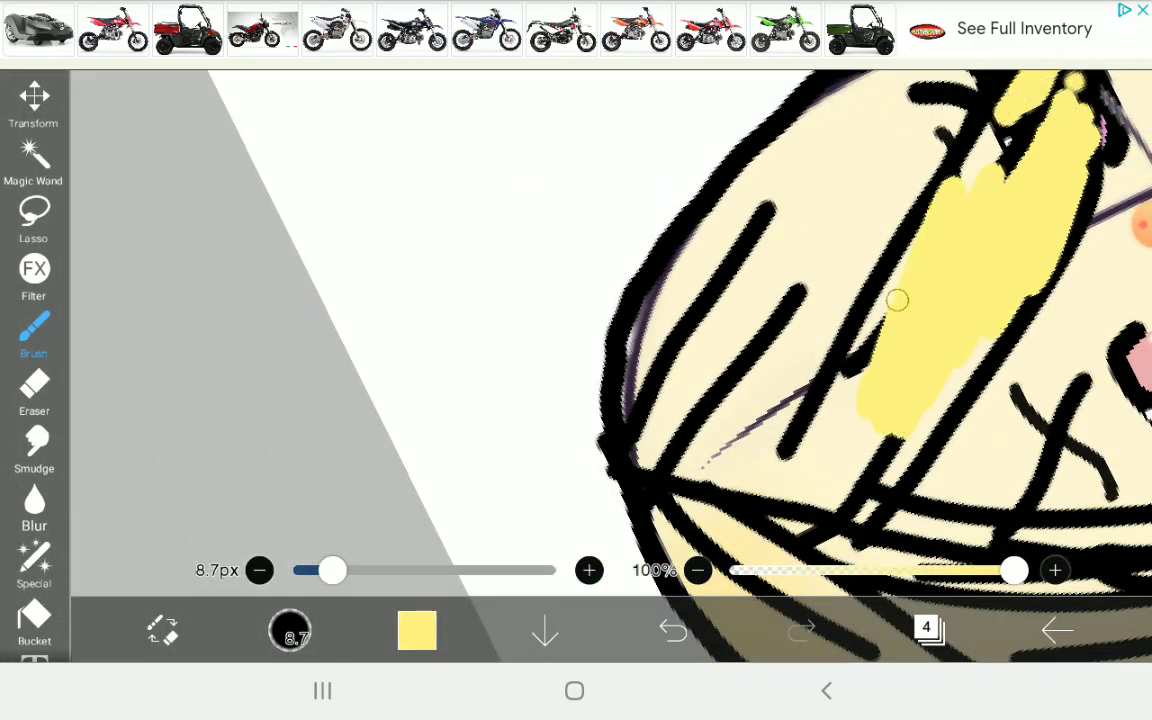
{"action": "scroll", "coordinate": [672, 365], "scroll_direction": "down", "scroll_amount": 2}
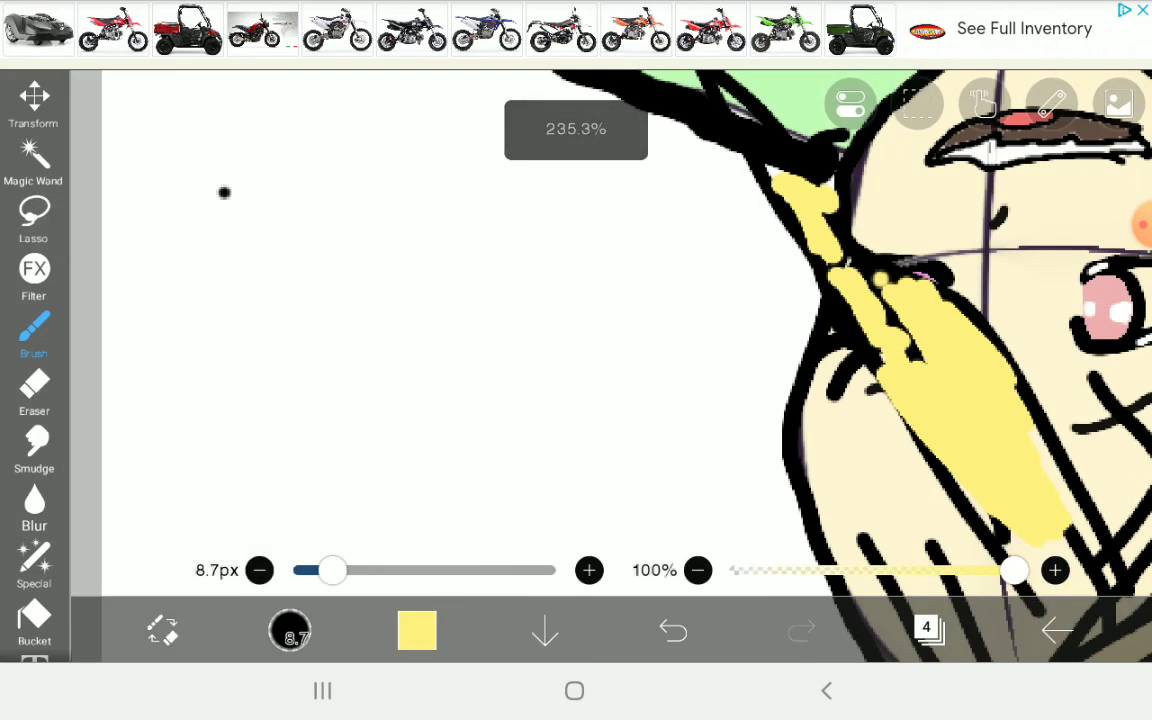
{"action": "scroll", "coordinate": [672, 365], "scroll_direction": "down", "scroll_amount": 3}
- Paint wide yellow strokes down the hair beside the face and across the top of the head
{"action": "scroll", "coordinate": [542, 302], "scroll_direction": "up", "scroll_amount": 2}
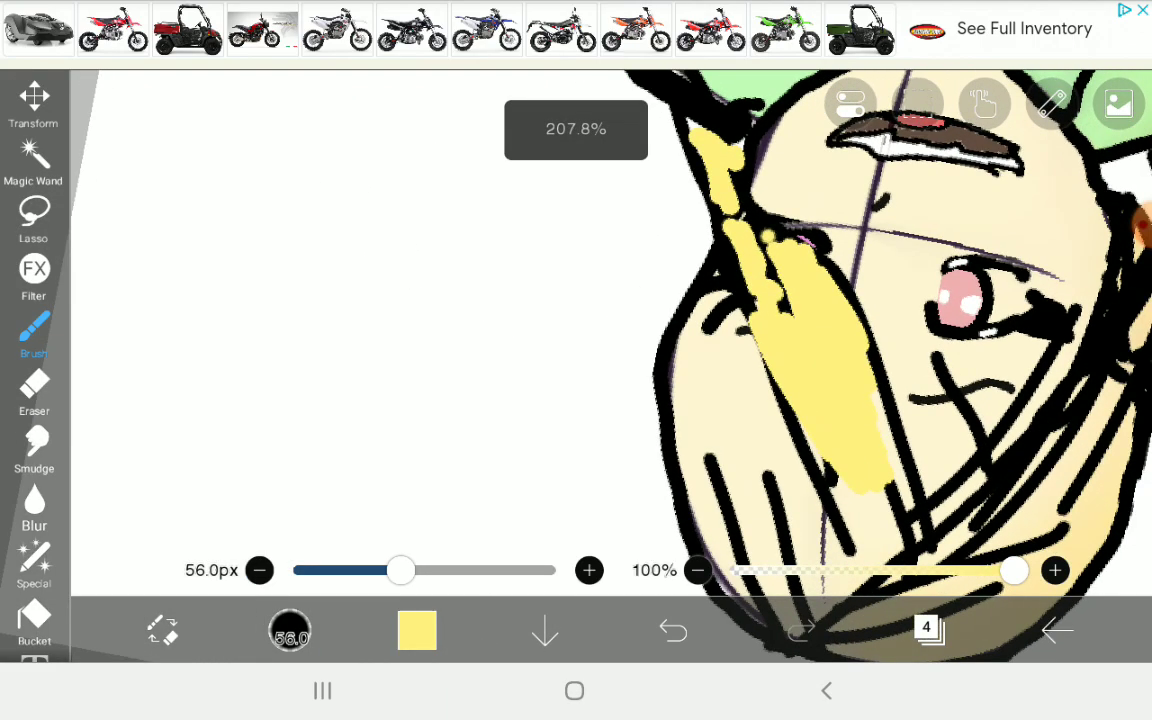
{"action": "mouse_move", "coordinate": [720, 250]}
{"action": "left_mouse_down"}
{"action": "mouse_move", "coordinate": [779, 440]}
{"action": "mouse_move", "coordinate": [764, 527]}
{"action": "left_mouse_up"}
{"action": "scroll", "coordinate": [700, 400], "scroll_direction": "up", "scroll_amount": 2}
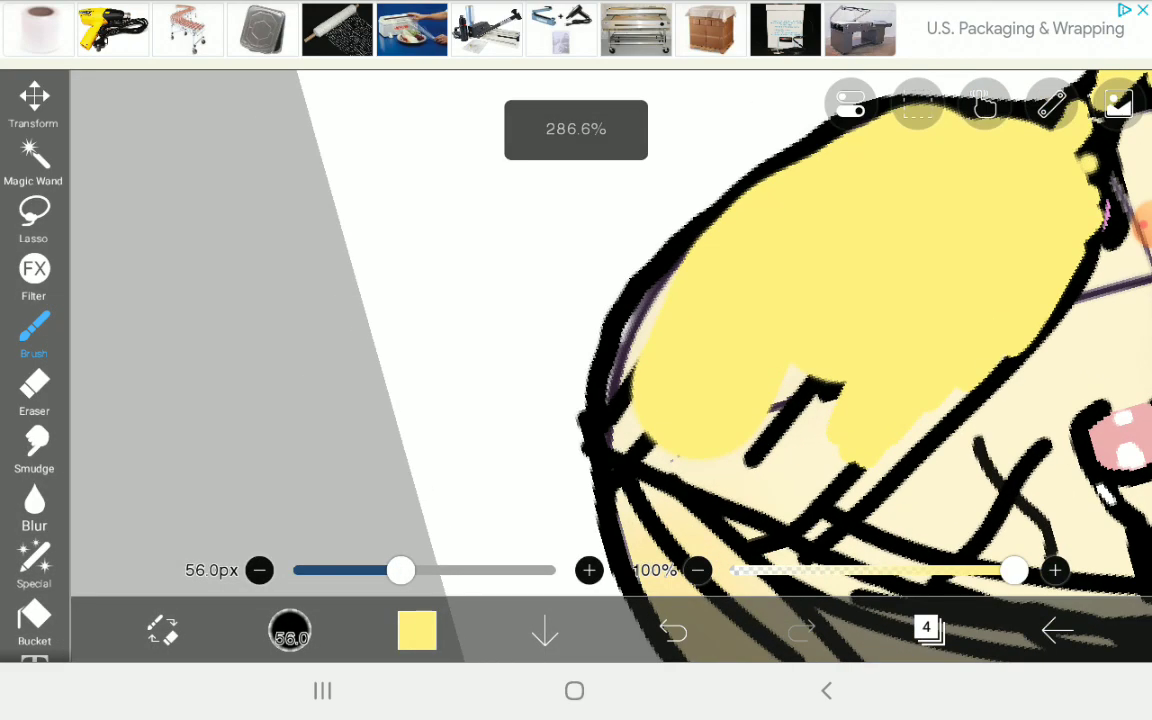
{"action": "scroll", "coordinate": [700, 400], "scroll_direction": "up", "scroll_amount": 2}
{"action": "mouse_move", "coordinate": [640, 226]}
{"action": "left_mouse_down"}
{"action": "mouse_move", "coordinate": [686, 273]}
{"action": "mouse_move", "coordinate": [648, 329]}
{"action": "mouse_move", "coordinate": [724, 400]}
{"action": "mouse_move", "coordinate": [772, 432]}
{"action": "mouse_move", "coordinate": [869, 352]}
{"action": "mouse_move", "coordinate": [923, 417]}
{"action": "mouse_move", "coordinate": [841, 443]}
{"action": "left_mouse_up"}
- Fill the lower hair area with yellow
{"action": "scroll", "coordinate": [840, 444], "scroll_direction": "down", "scroll_amount": 3}
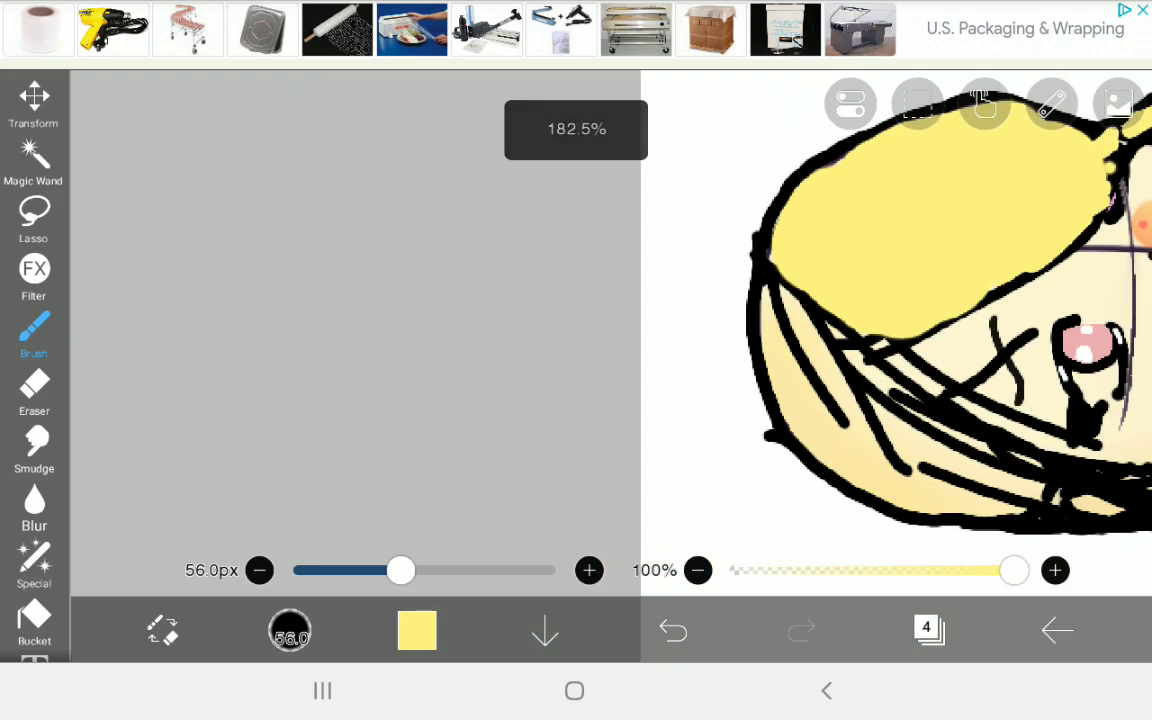
{"action": "scroll", "coordinate": [576, 360], "scroll_direction": "up", "scroll_amount": 2}
{"action": "scroll", "coordinate": [576, 360], "scroll_direction": "down", "scroll_amount": 1}
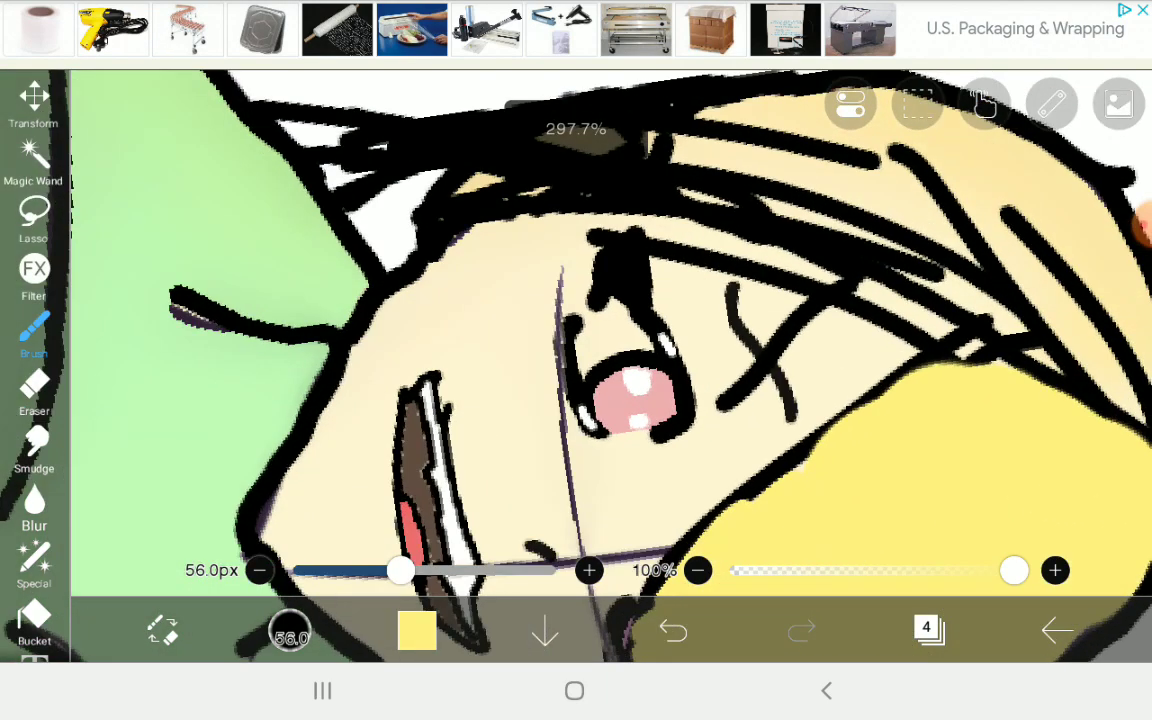
{"action": "scroll", "coordinate": [576, 360], "scroll_direction": "up", "scroll_amount": 1}
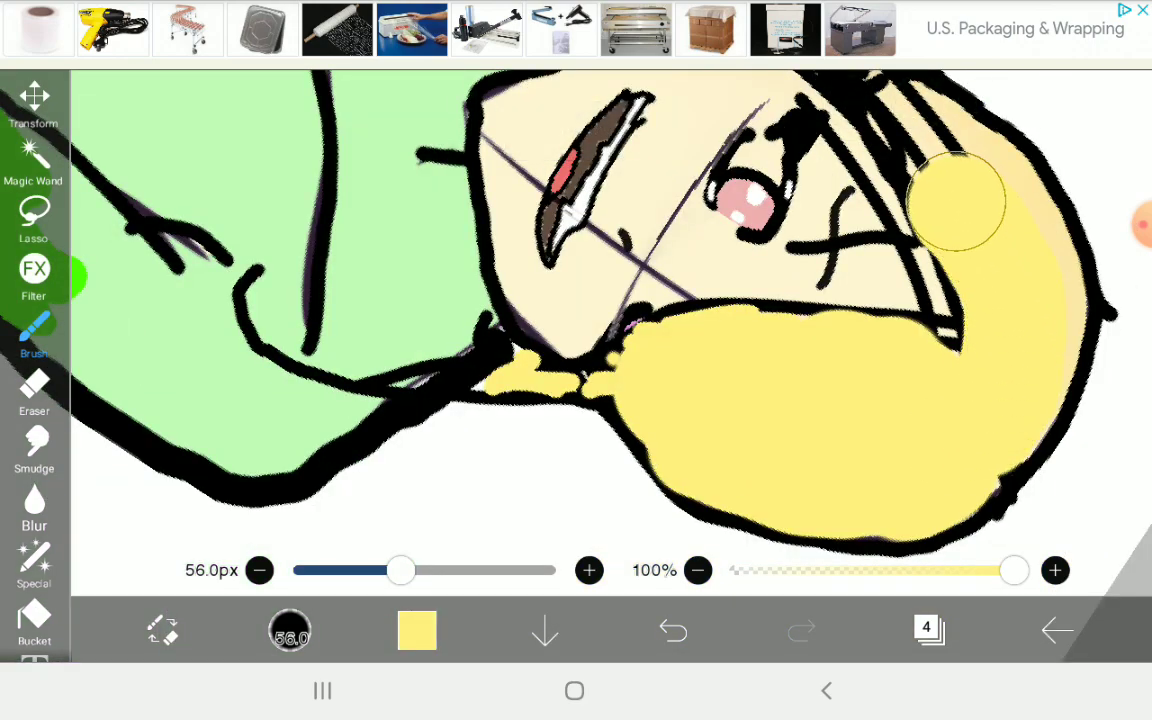
{"action": "scroll", "coordinate": [576, 360], "scroll_direction": "down", "scroll_amount": 3}
{"action": "scroll", "coordinate": [576, 360], "scroll_direction": "up", "scroll_amount": 2}
{"action": "scroll", "coordinate": [576, 360], "scroll_direction": "up", "scroll_amount": 2}
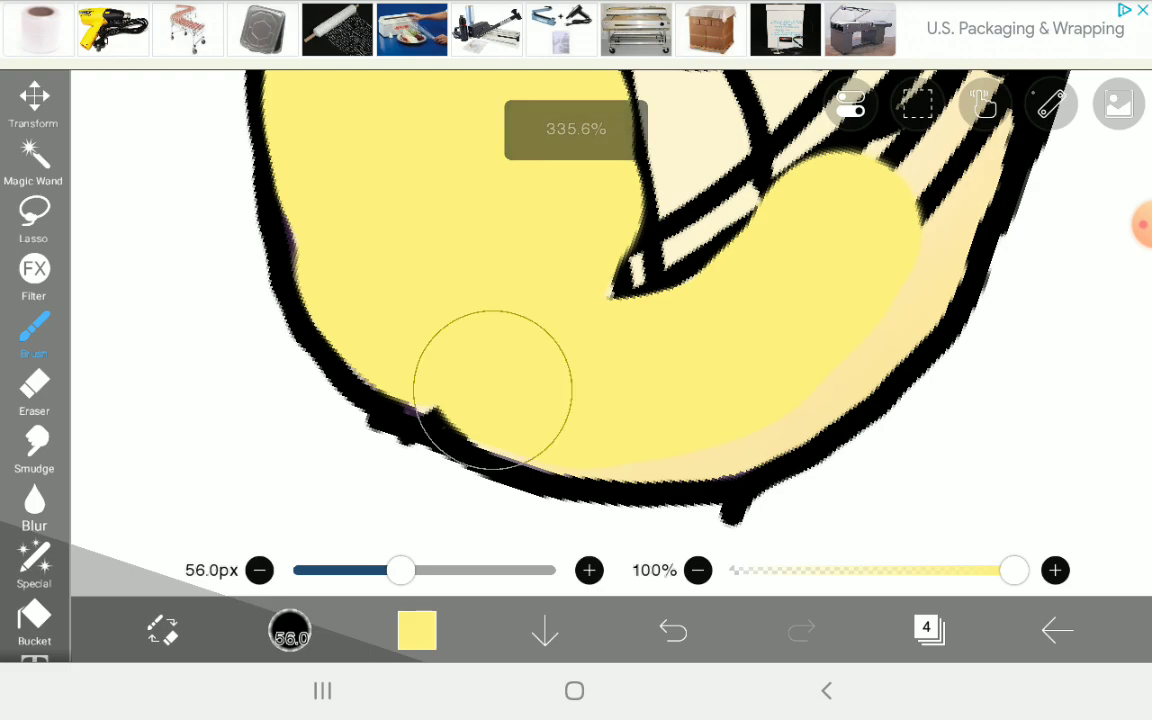
{"action": "mouse_move", "coordinate": [492, 389]}
{"action": "left_mouse_down"}
{"action": "mouse_move", "coordinate": [553, 417]}
{"action": "mouse_move", "coordinate": [722, 391]}
{"action": "mouse_move", "coordinate": [913, 219]}
{"action": "mouse_move", "coordinate": [917, 103]}
{"action": "left_mouse_up"}
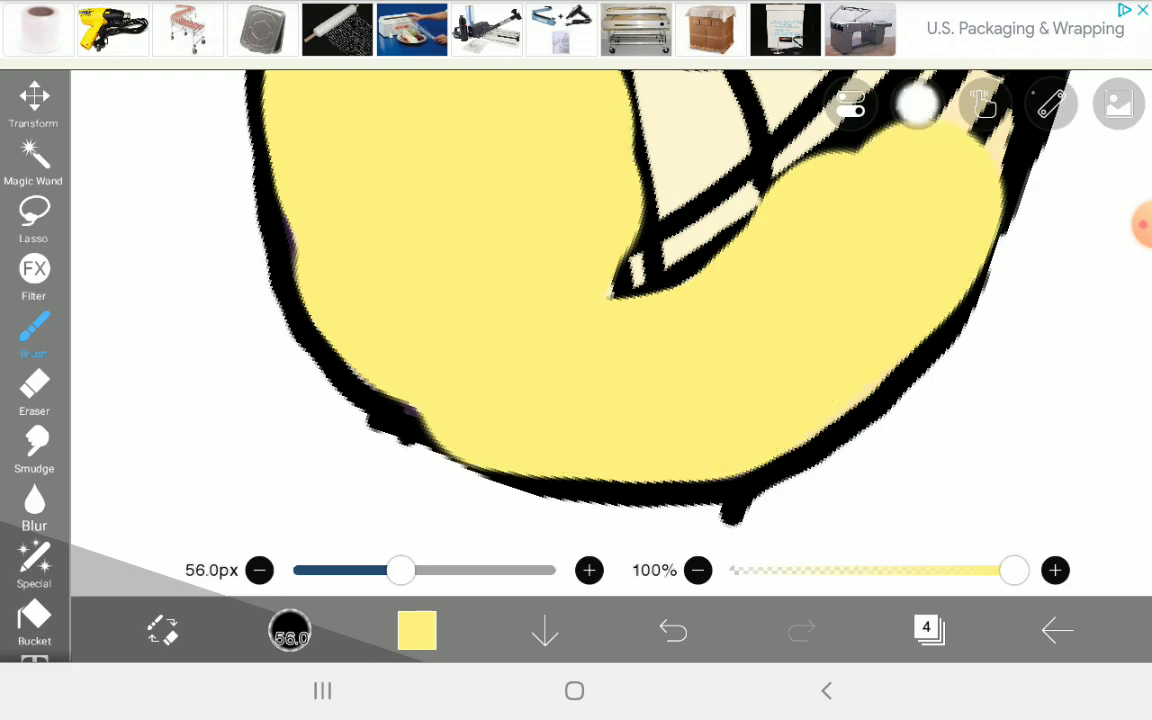
{"action": "scroll", "coordinate": [576, 360], "scroll_direction": "down", "scroll_amount": 2}
{"action": "scroll", "coordinate": [576, 360], "scroll_direction": "up", "scroll_amount": 2}
{"action": "left_click_drag", "start_coordinate": [758, 404], "coordinate": [908, 296]}
- Undo a bad yellow stroke and repaint the lower hair band, covering the black band
{"action": "scroll", "coordinate": [576, 360], "scroll_direction": "down", "scroll_amount": 2}
{"action": "scroll", "coordinate": [576, 360], "scroll_direction": "up", "scroll_amount": 1}
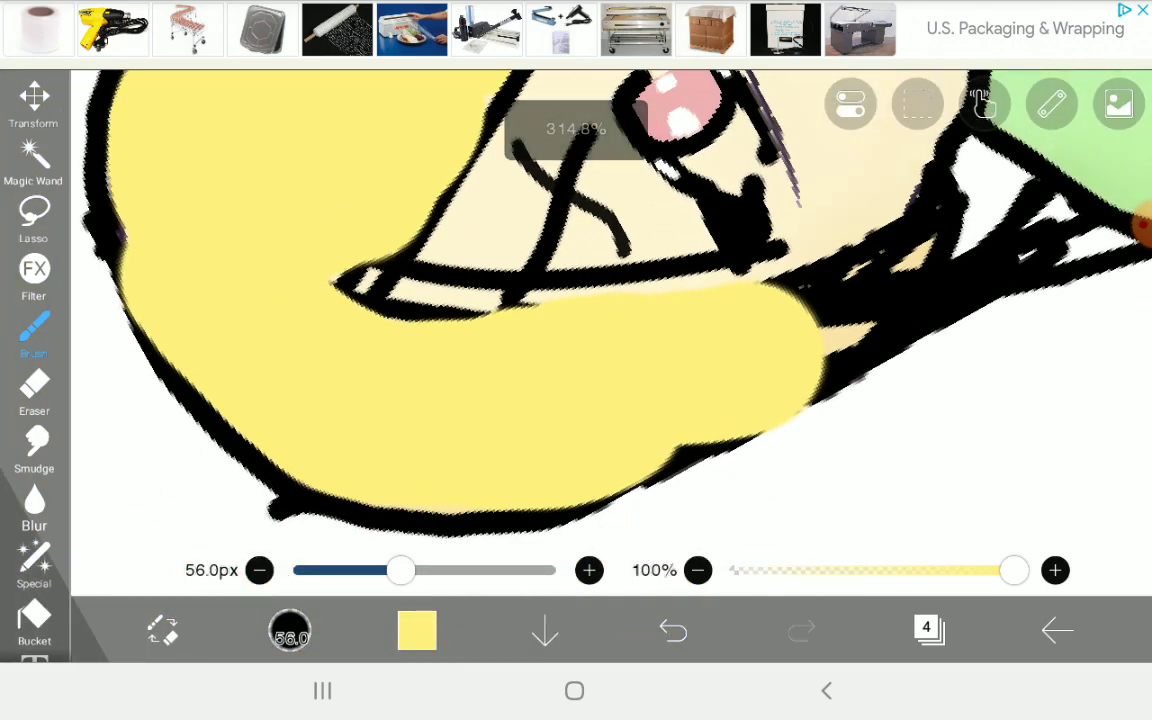
{"action": "key", "text": "ctrl+z"}
{"action": "scroll", "coordinate": [576, 360], "scroll_direction": "up", "scroll_amount": 1}
{"action": "left_click_drag", "start_coordinate": [647, 333], "coordinate": [720, 322]}
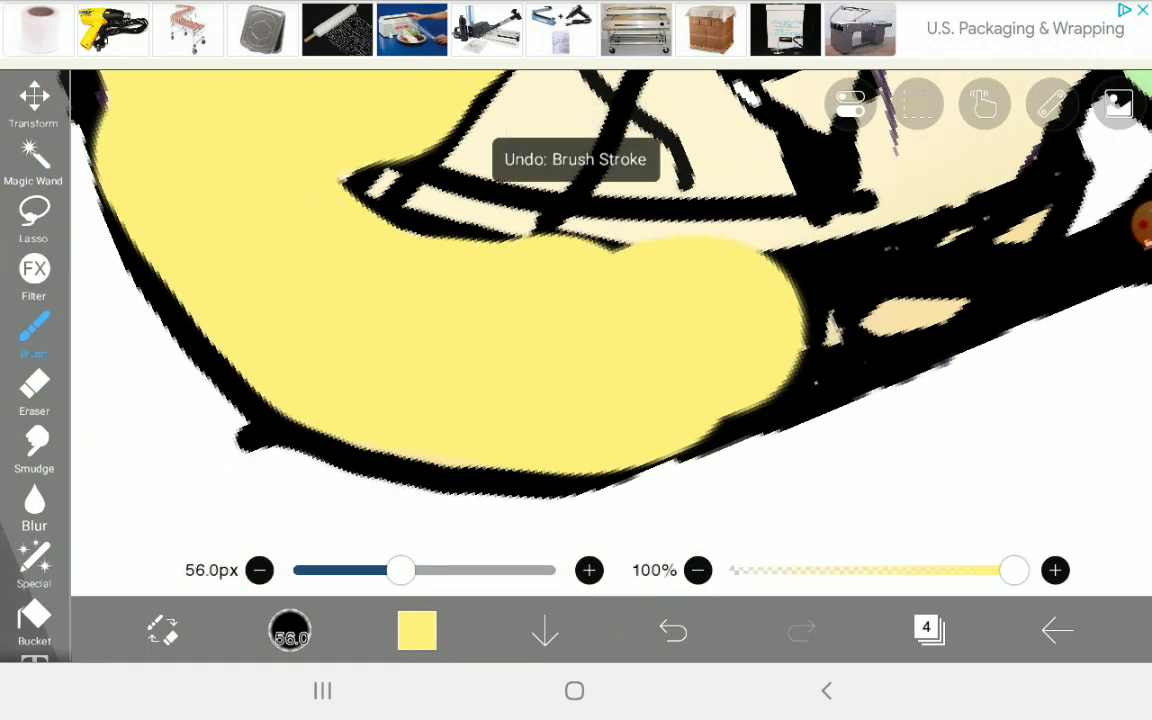
{"action": "scroll", "coordinate": [576, 360], "scroll_direction": "up", "scroll_amount": 2}
{"action": "mouse_move", "coordinate": [660, 390]}
{"action": "left_mouse_down"}
{"action": "mouse_move", "coordinate": [830, 327]}
{"action": "mouse_move", "coordinate": [784, 296]}
{"action": "mouse_move", "coordinate": [940, 163]}
{"action": "left_mouse_up"}
- Paint yellow over the black gaps between the hair strands
{"action": "scroll", "coordinate": [576, 360], "scroll_direction": "down", "scroll_amount": 2}
{"action": "scroll", "coordinate": [576, 360], "scroll_direction": "down", "scroll_amount": 1}
{"action": "scroll", "coordinate": [576, 360], "scroll_direction": "down", "scroll_amount": 2}
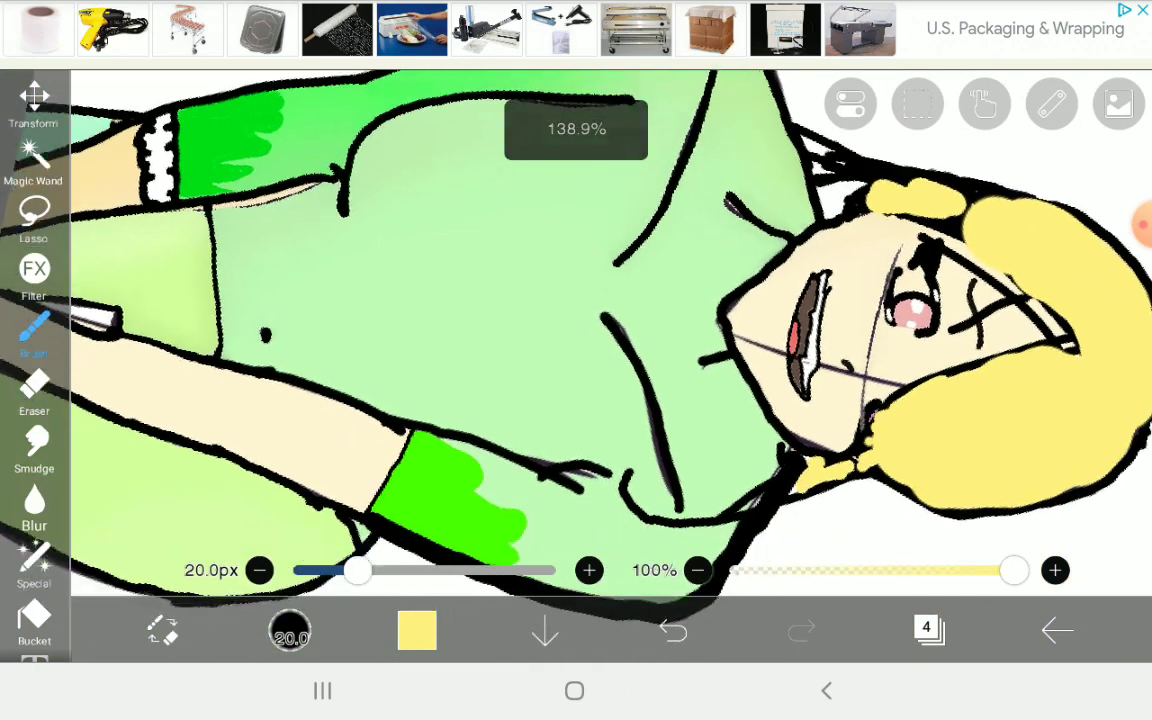
{"action": "scroll", "coordinate": [576, 360], "scroll_direction": "up", "scroll_amount": 1}
{"action": "scroll", "coordinate": [576, 360], "scroll_direction": "up", "scroll_amount": 3}
{"action": "left_click_drag", "start_coordinate": [760, 330], "coordinate": [880, 180]}
{"action": "left_click_drag", "start_coordinate": [670, 420], "coordinate": [809, 318]}
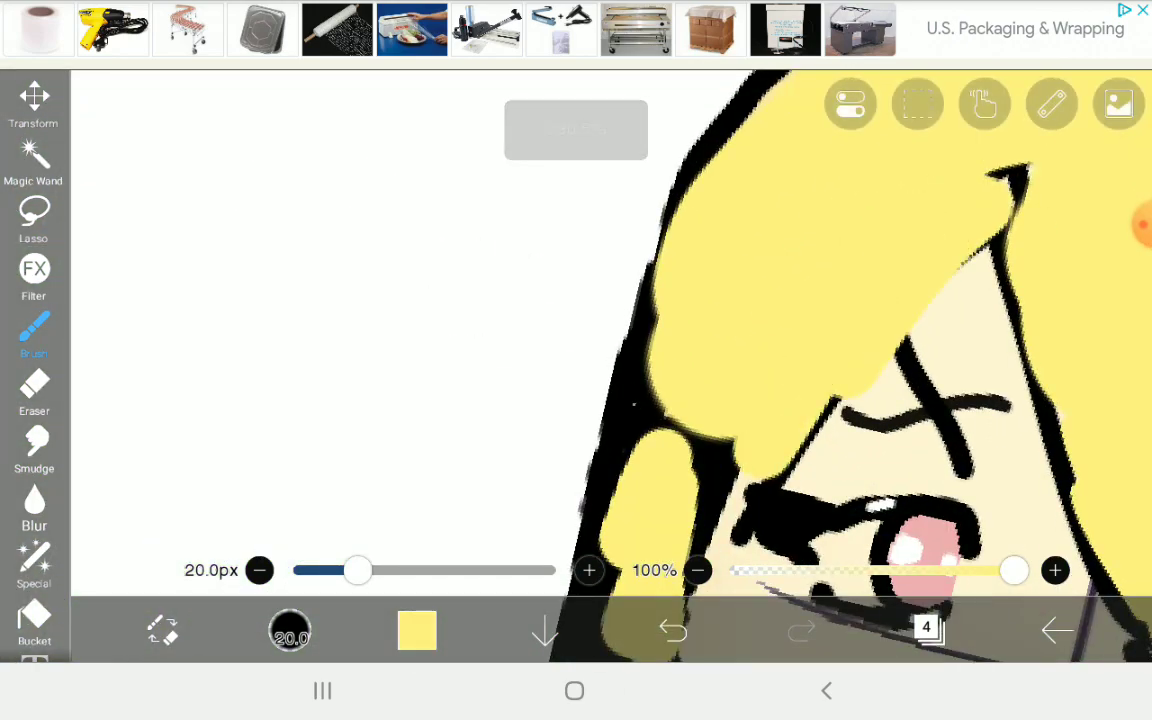
- Fill the black area beside the lower hair with yellow and check the fill
{"action": "scroll", "coordinate": [576, 360], "scroll_direction": "down", "scroll_amount": 2}
{"action": "scroll", "coordinate": [576, 360], "scroll_direction": "up", "scroll_amount": 2}
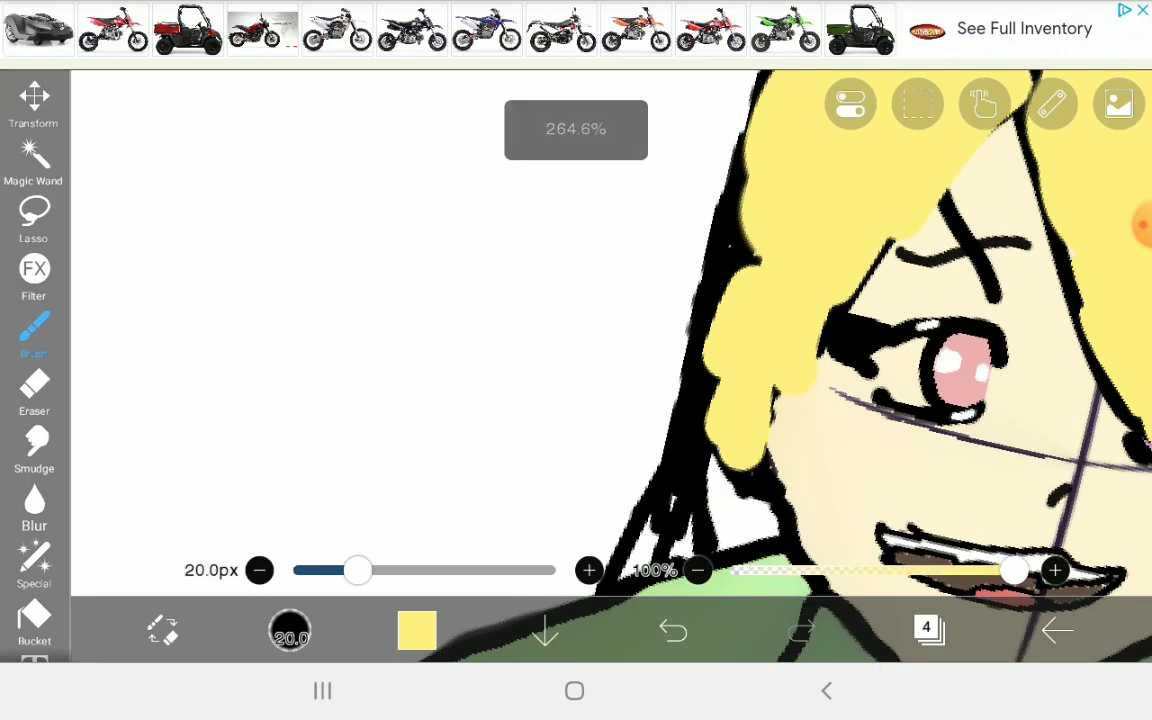
{"action": "left_click_drag", "start_coordinate": [701, 486], "coordinate": [666, 504]}
{"action": "scroll", "coordinate": [576, 360], "scroll_direction": "down", "scroll_amount": 2}
{"action": "scroll", "coordinate": [576, 360], "scroll_direction": "up", "scroll_amount": 2}
{"action": "scroll", "coordinate": [576, 360], "scroll_direction": "up", "scroll_amount": 2}
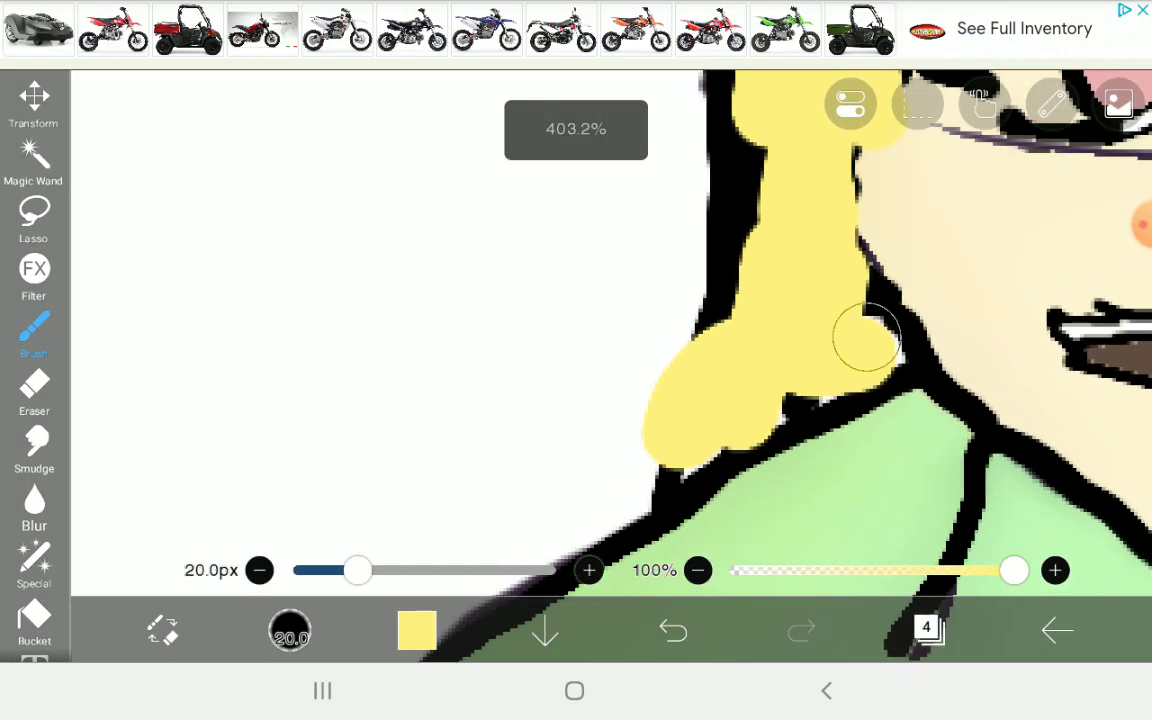
{"action": "scroll", "coordinate": [576, 360], "scroll_direction": "down", "scroll_amount": 3}
{"action": "scroll", "coordinate": [576, 360], "scroll_direction": "down", "scroll_amount": 2}
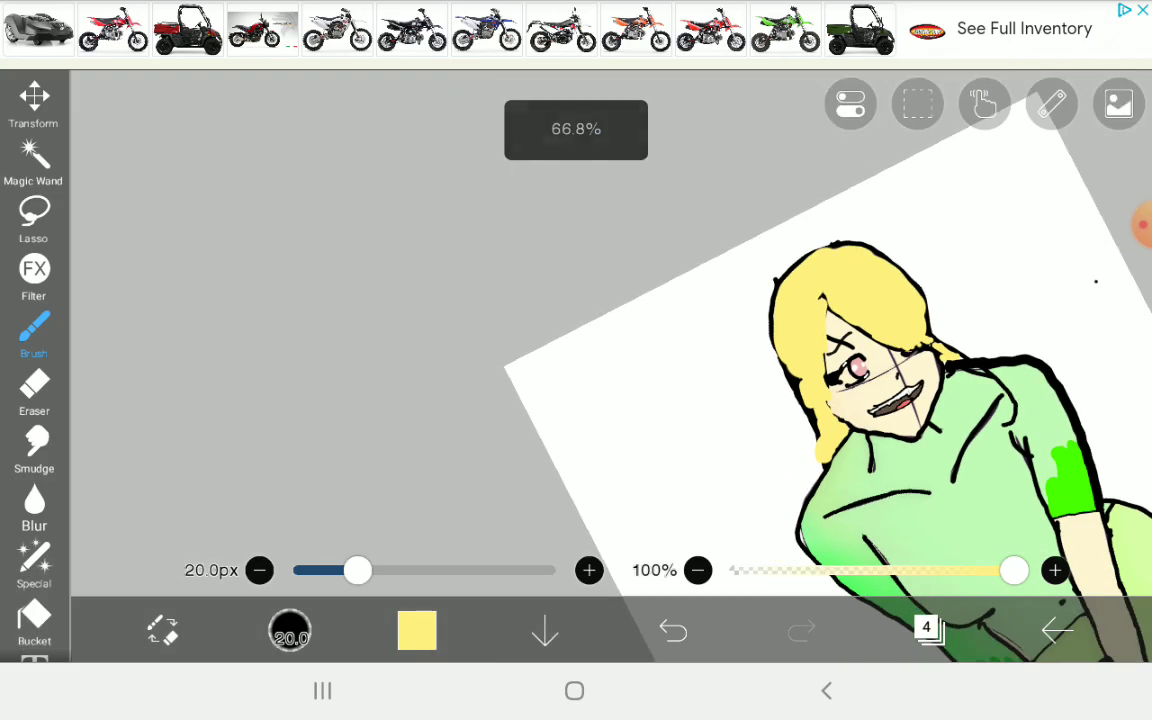
{"action": "scroll", "coordinate": [576, 360], "scroll_direction": "up", "scroll_amount": 1}
{"action": "scroll", "coordinate": [576, 360], "scroll_direction": "up", "scroll_amount": 2}
{"action": "scroll", "coordinate": [576, 360], "scroll_direction": "up", "scroll_amount": 2}
{"action": "scroll", "coordinate": [576, 360], "scroll_direction": "down", "scroll_amount": 1}
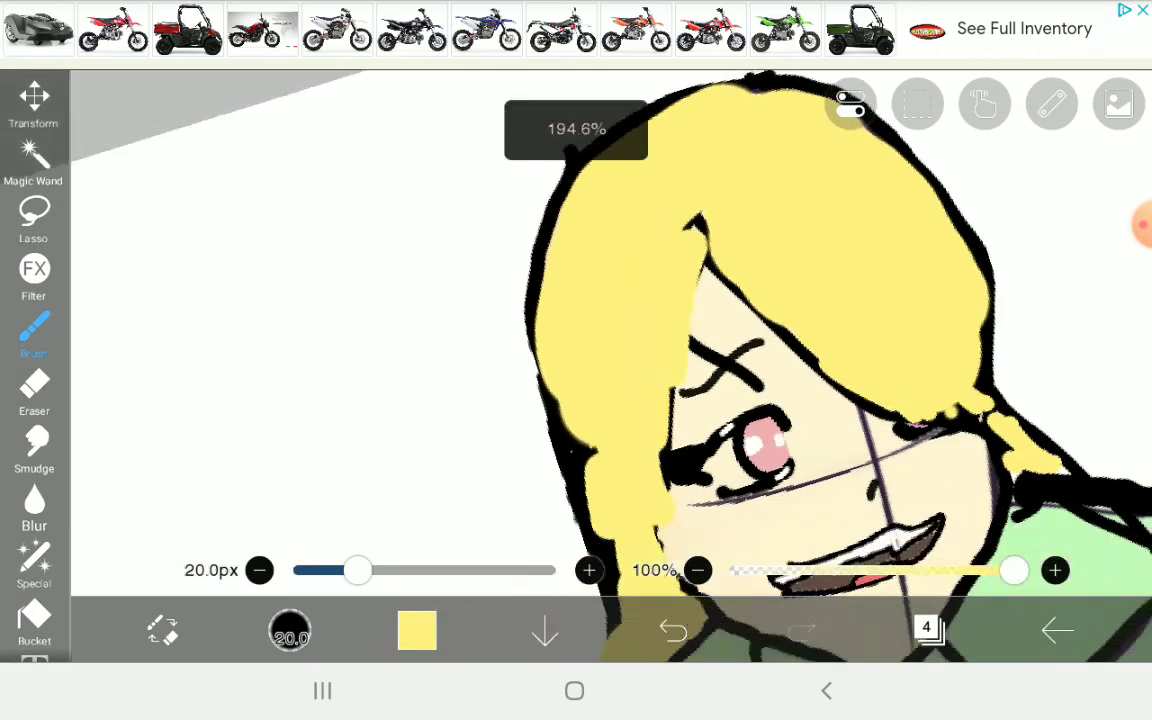
- Choose a dark olive shading colour
{"action": "scroll", "coordinate": [576, 360], "scroll_direction": "down", "scroll_amount": 1}
{"action": "left_click", "coordinate": [417, 630]}
{"action": "left_click_drag", "start_coordinate": [419, 340], "coordinate": [406, 463]}
{"action": "left_click", "coordinate": [417, 630]}
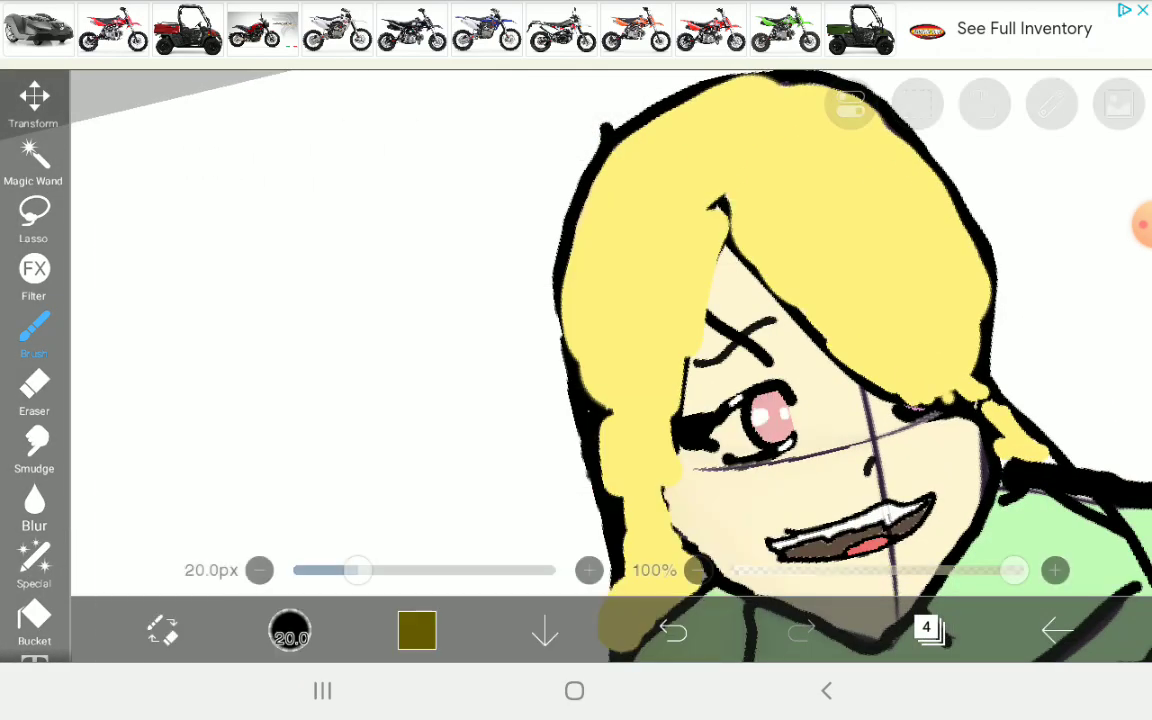
- Magic Wand-select the hair so shading stays inside it
{"action": "scroll", "coordinate": [800, 360], "scroll_direction": "up", "scroll_amount": 3}
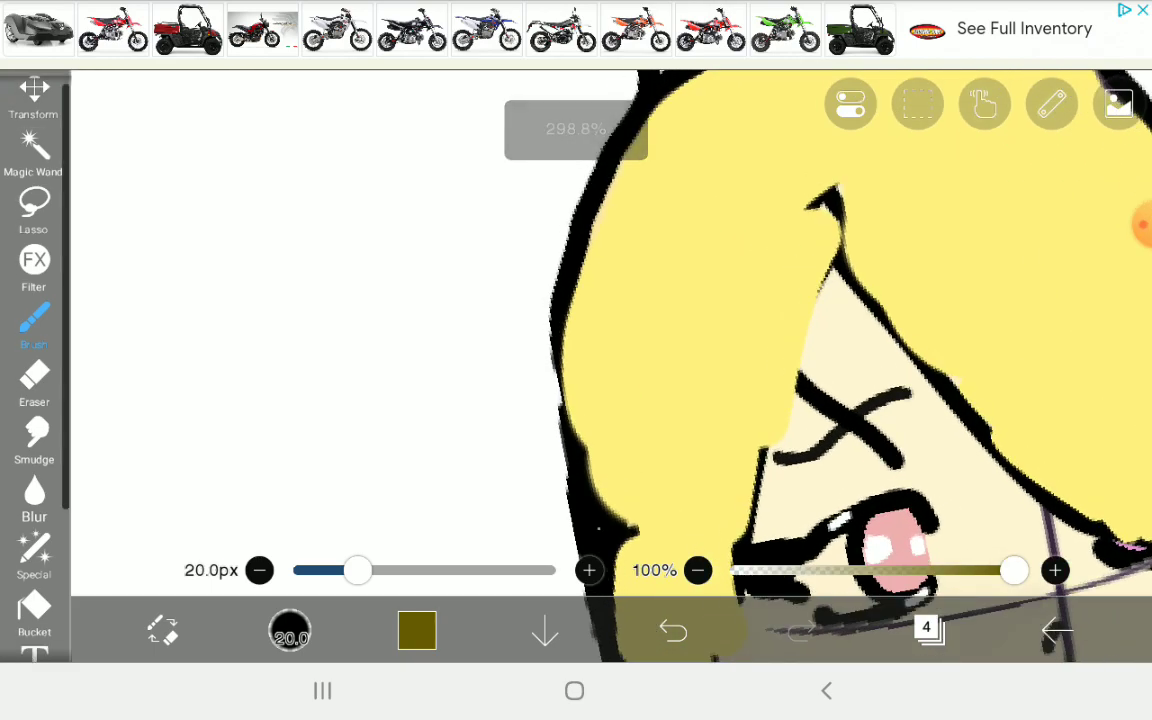
{"action": "scroll", "coordinate": [34, 350], "scroll_direction": "down", "scroll_amount": 3}
{"action": "scroll", "coordinate": [34, 350], "scroll_direction": "up", "scroll_amount": 3}
{"action": "scroll", "coordinate": [34, 350], "scroll_direction": "down", "scroll_amount": 1}
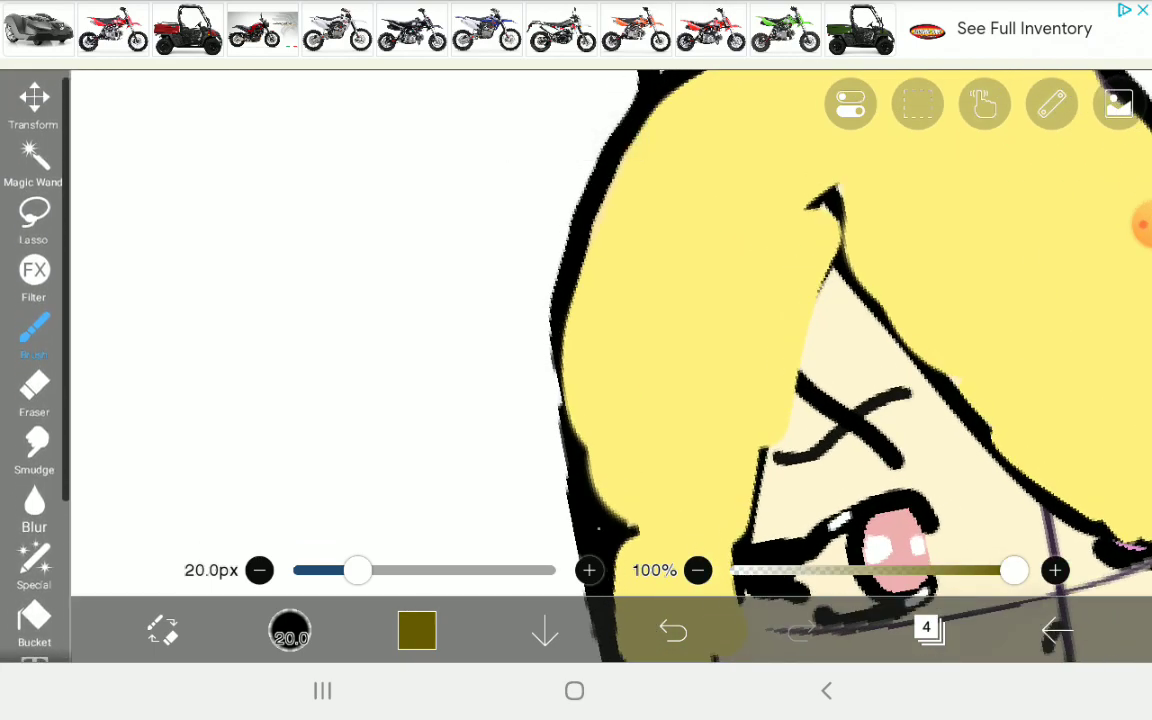
{"action": "left_click", "coordinate": [34, 160]}
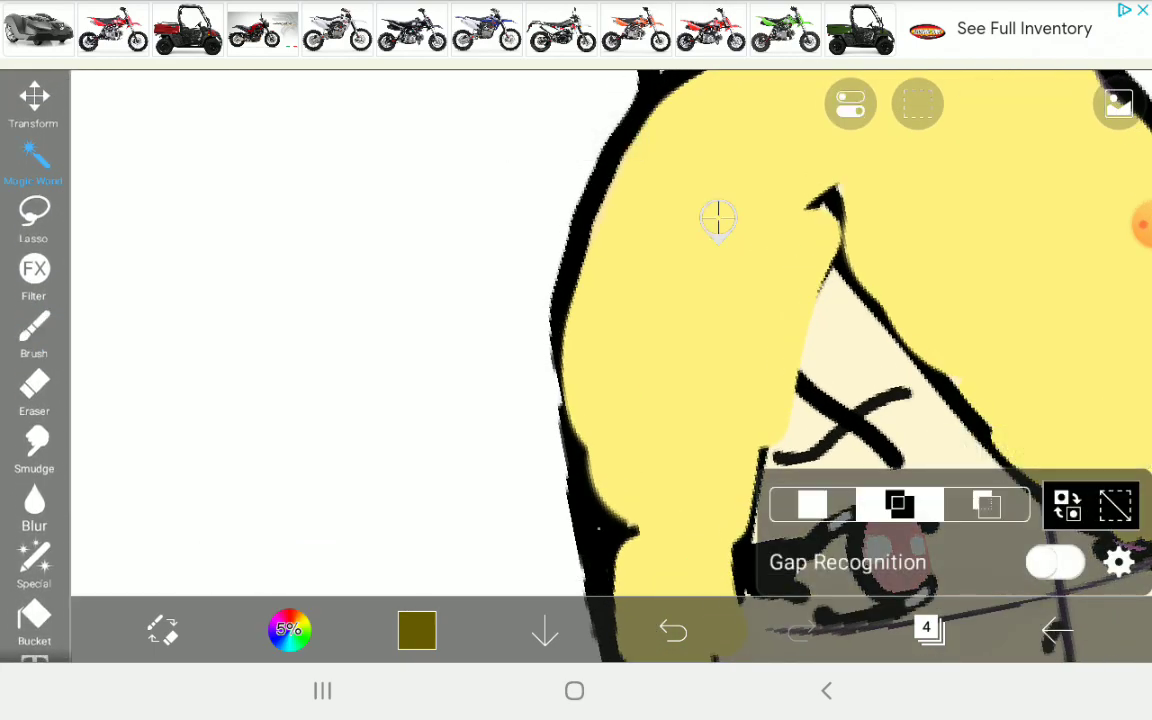
{"action": "scroll", "coordinate": [720, 300], "scroll_direction": "down", "scroll_amount": 5}
{"action": "scroll", "coordinate": [700, 330], "scroll_direction": "up", "scroll_amount": 5}
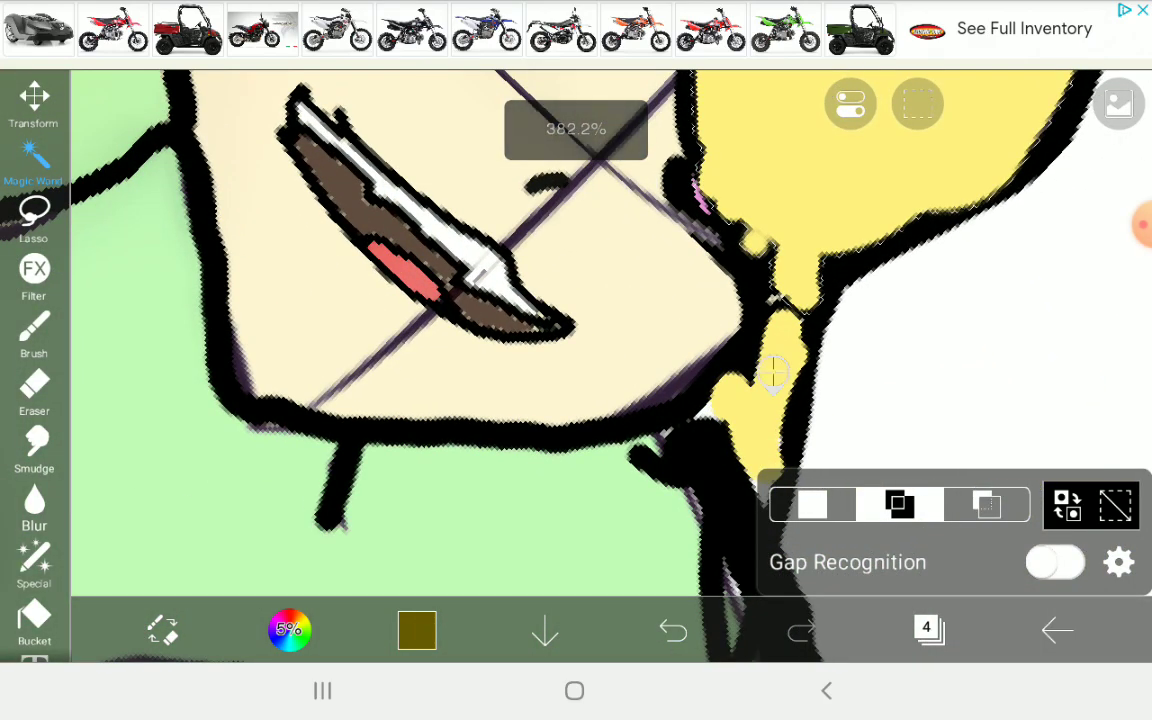
{"action": "scroll", "coordinate": [700, 330], "scroll_direction": "down", "scroll_amount": 5}
{"action": "scroll", "coordinate": [700, 330], "scroll_direction": "up", "scroll_amount": 2}
- Brush dark olive shading down the outer left edge of the hair
{"action": "left_click", "coordinate": [34, 330]}
{"action": "scroll", "coordinate": [620, 300], "scroll_direction": "up", "scroll_amount": 2}
{"action": "scroll", "coordinate": [620, 300], "scroll_direction": "down", "scroll_amount": 2}
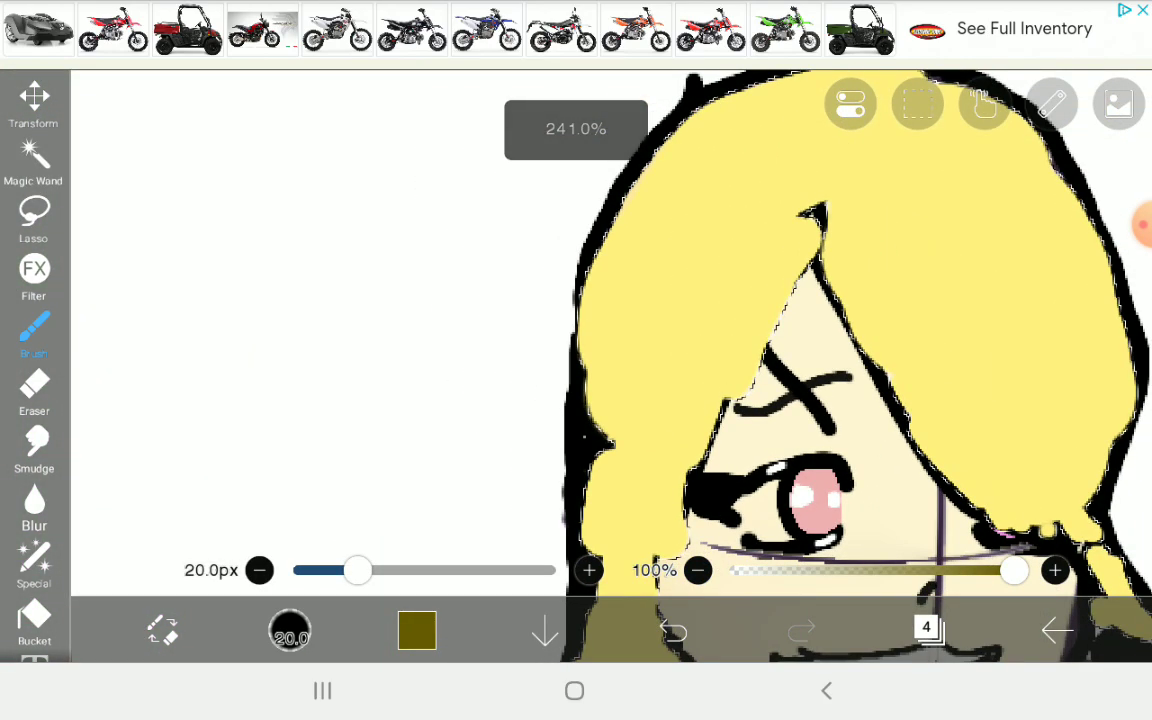
{"action": "scroll", "coordinate": [620, 300], "scroll_direction": "down", "scroll_amount": 2}
{"action": "left_click_drag", "start_coordinate": [690, 165], "coordinate": [525, 515]}
{"action": "mouse_move", "coordinate": [621, 273]}
{"action": "left_mouse_down"}
{"action": "mouse_move", "coordinate": [674, 226]}
{"action": "mouse_move", "coordinate": [632, 206]}
{"action": "left_mouse_up"}
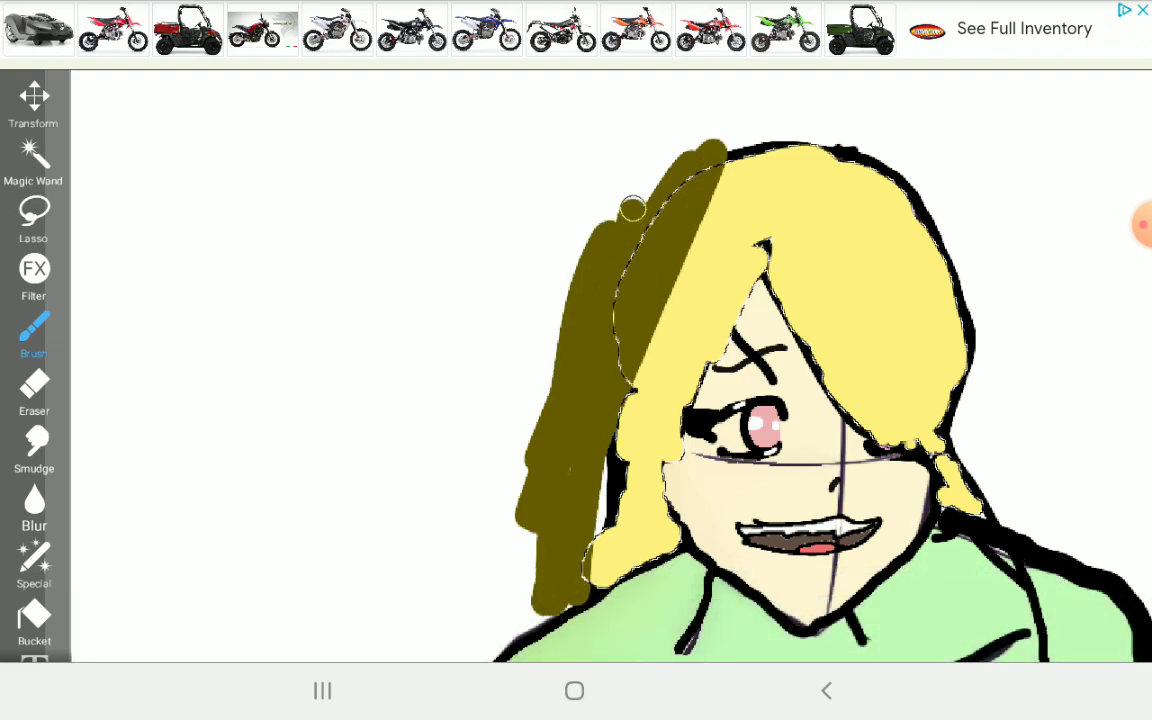
{"action": "scroll", "coordinate": [620, 330], "scroll_direction": "down", "scroll_amount": 2}
{"action": "scroll", "coordinate": [620, 330], "scroll_direction": "up", "scroll_amount": 2}
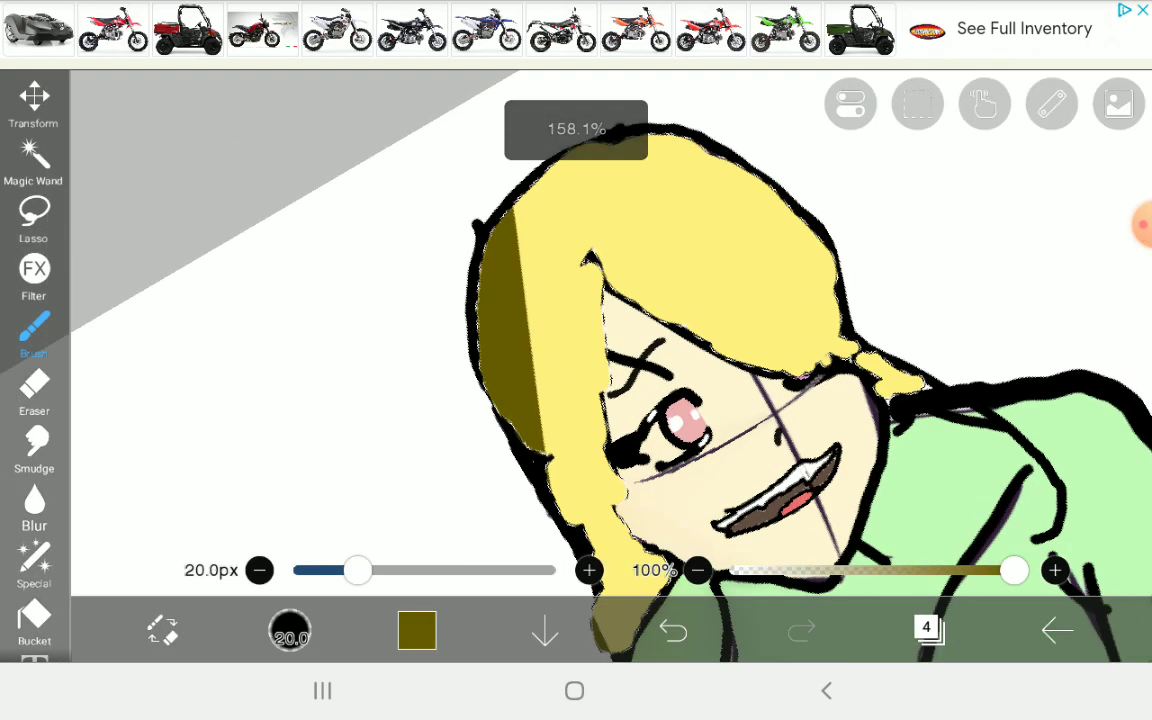
- Blur the olive shading on the left side of the hair with the 196px Blur tool
{"action": "left_click", "coordinate": [34, 390]}
{"action": "left_click", "coordinate": [34, 505]}
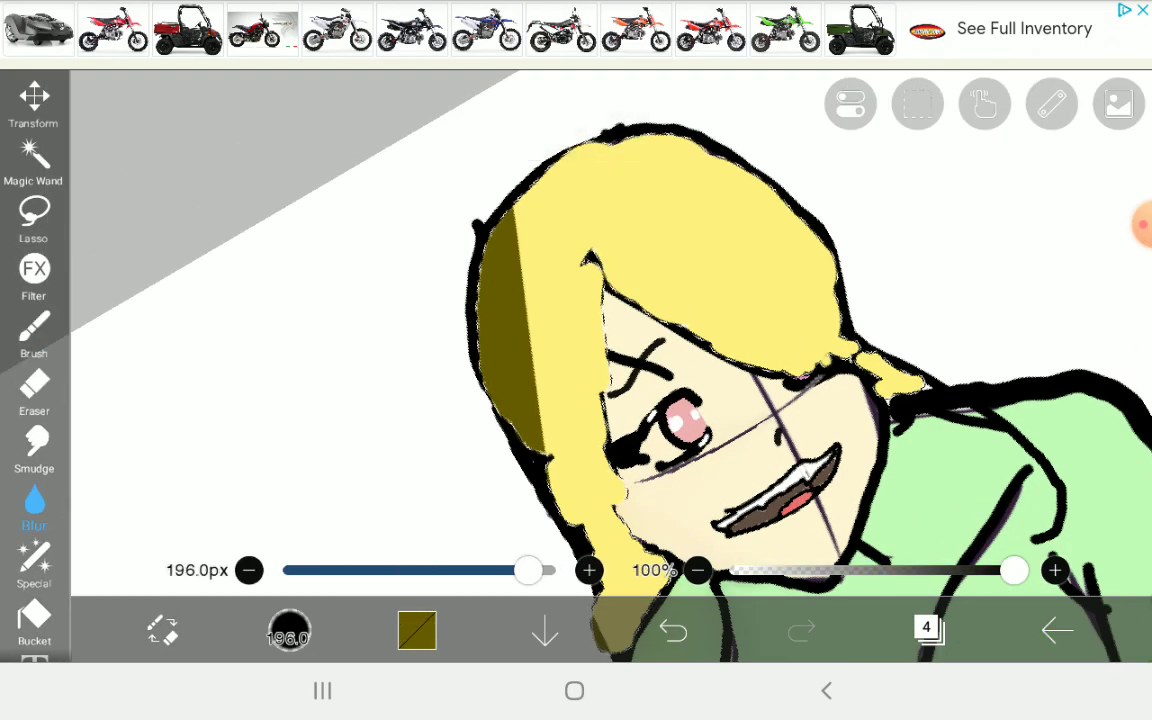
{"action": "left_click_drag", "start_coordinate": [548, 206], "coordinate": [527, 307]}
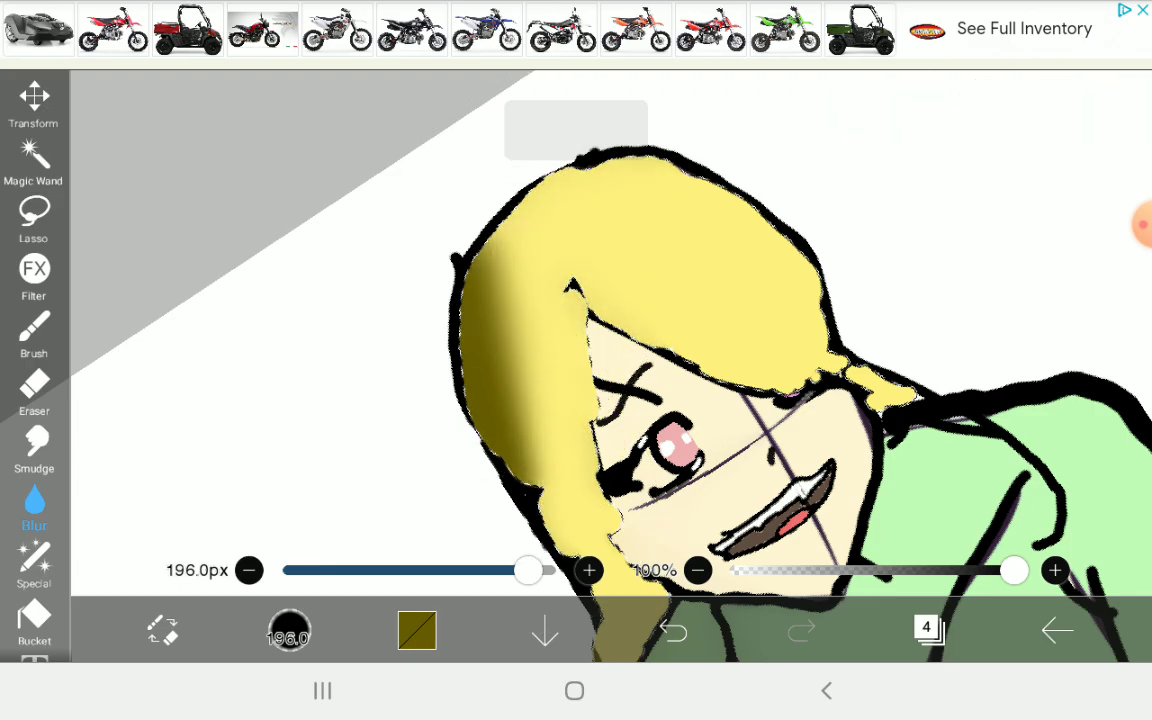
{"action": "scroll", "coordinate": [576, 360], "scroll_direction": "down", "scroll_amount": 3}
{"action": "scroll", "coordinate": [576, 330], "scroll_direction": "down", "scroll_amount": 3}
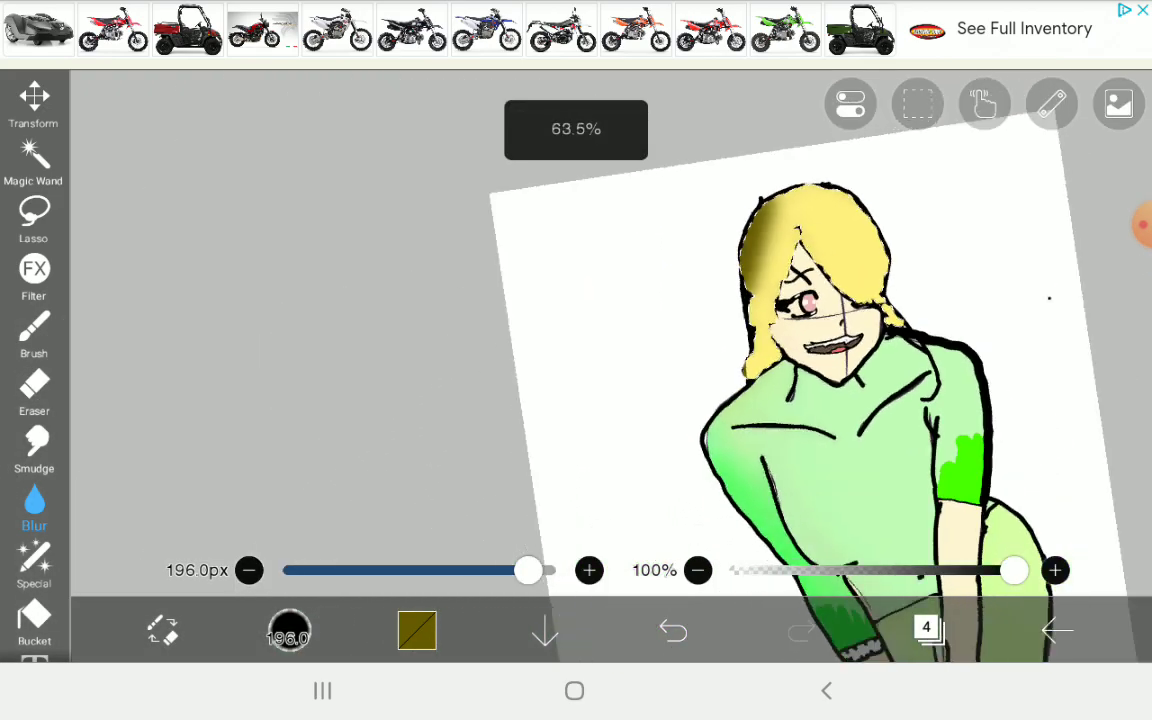
{"action": "scroll", "coordinate": [576, 330], "scroll_direction": "up", "scroll_amount": 1}
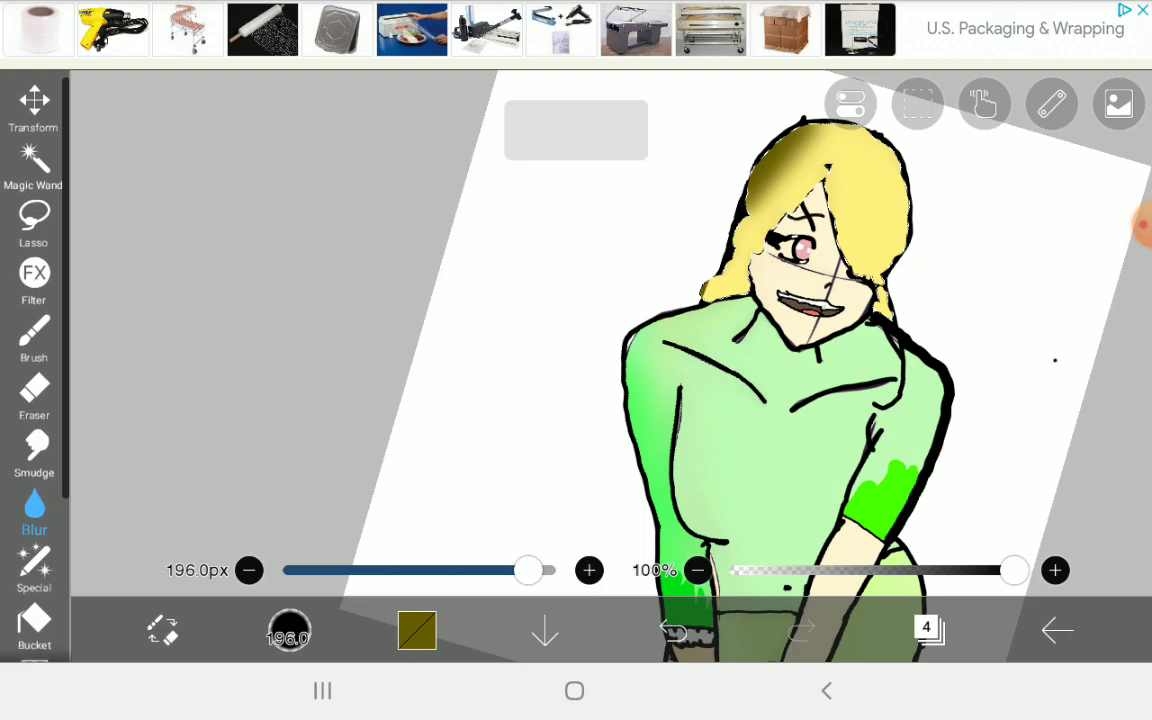
- Try smudging the hair shading, then undo the smudge stroke
{"action": "left_click", "coordinate": [34, 445]}
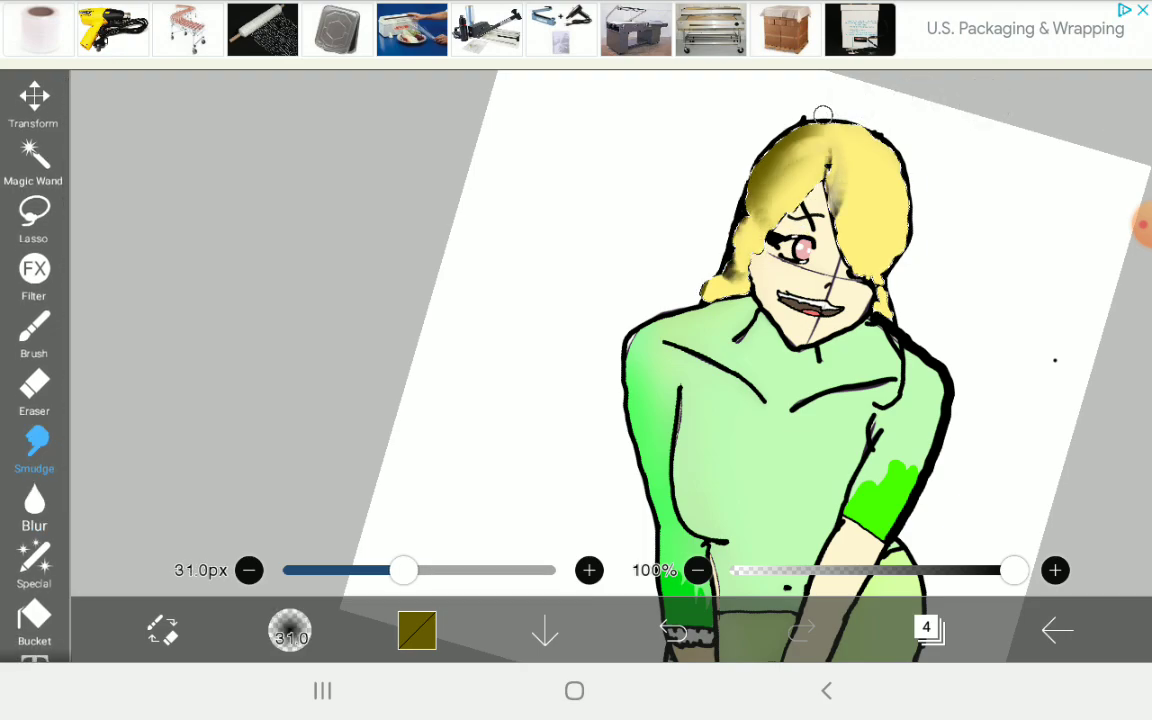
{"action": "key", "text": "ctrl+z"}
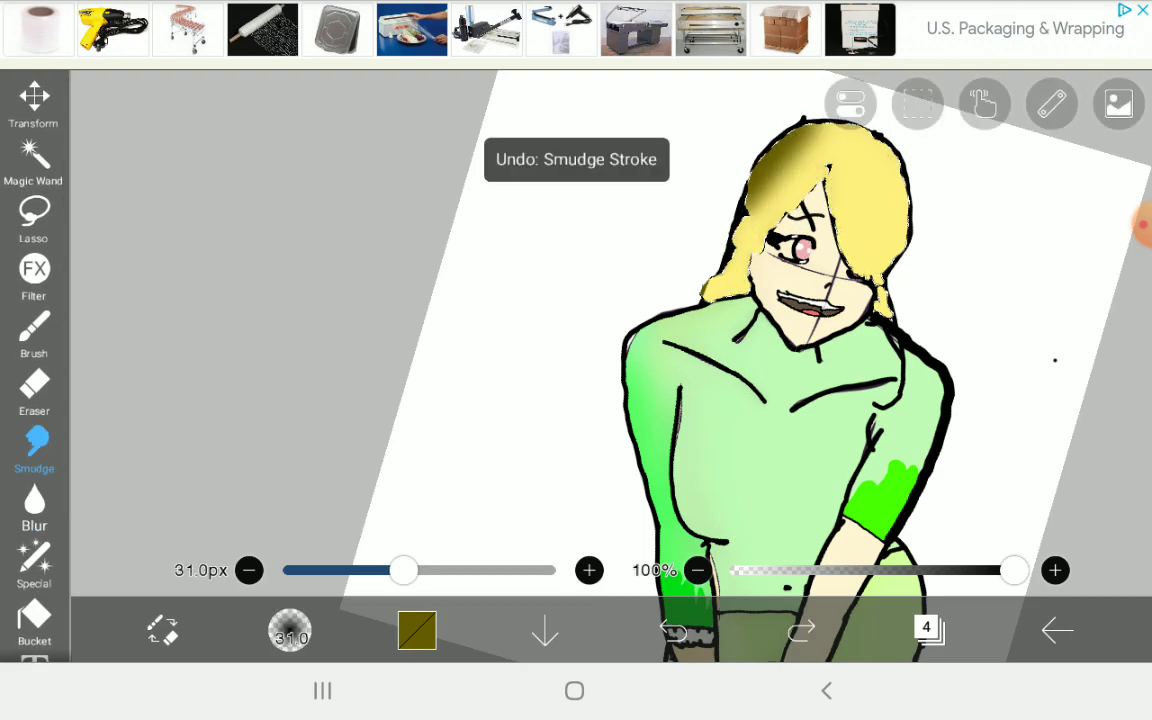
{"action": "scroll", "coordinate": [800, 350], "scroll_direction": "up", "scroll_amount": 3}
- Switch to the Brush and set the paint colour to mustard yellow #C6B004
{"action": "left_click", "coordinate": [34, 330]}
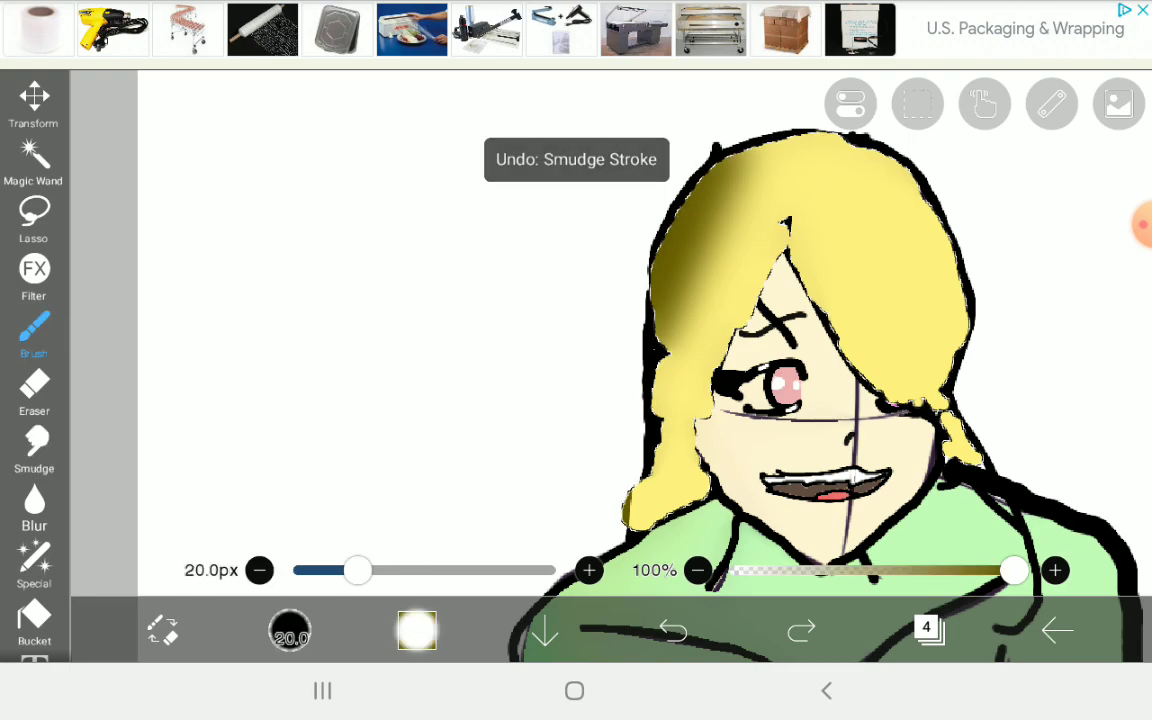
{"action": "left_click", "coordinate": [417, 630]}
{"action": "mouse_move", "coordinate": [408, 464]}
{"action": "left_mouse_down"}
{"action": "mouse_move", "coordinate": [447, 404]}
{"action": "mouse_move", "coordinate": [448, 418]}
{"action": "left_mouse_up"}
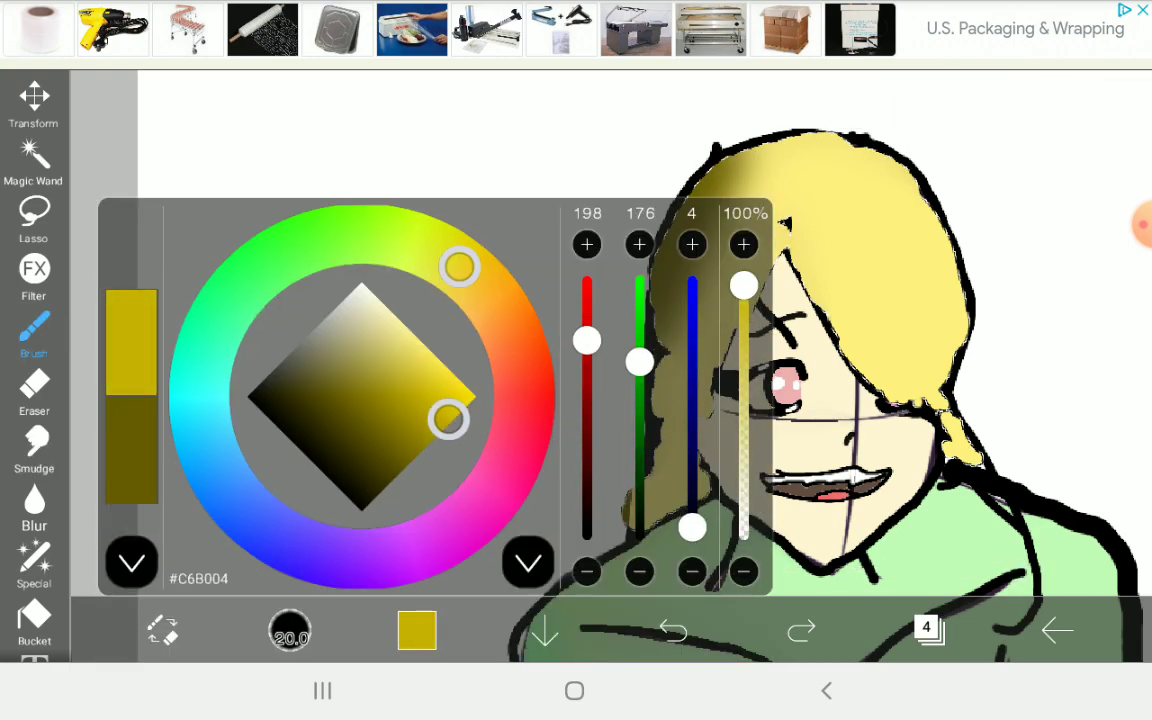
{"action": "left_click", "coordinate": [529, 563]}
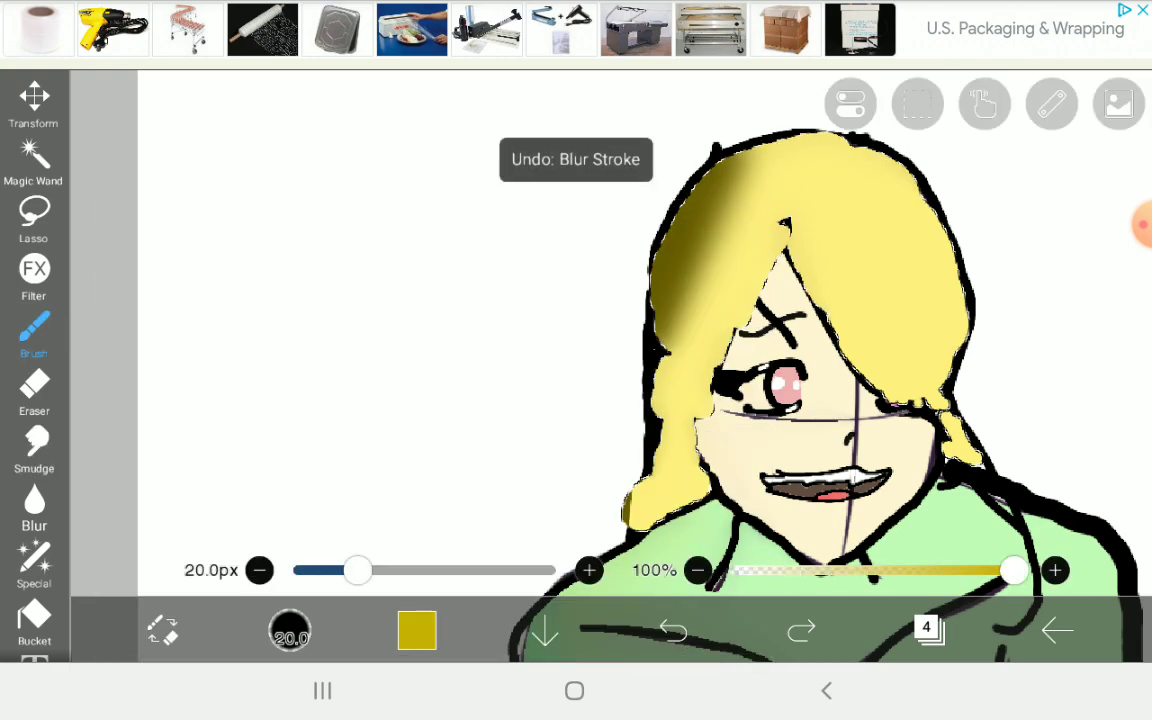
{"action": "scroll", "coordinate": [842, 311], "scroll_direction": "up", "scroll_amount": 3}
{"action": "scroll", "coordinate": [842, 311], "scroll_direction": "up", "scroll_amount": 3}
- Paint a mustard shadow down the left hair strands with a 31px brush, undoing misstrokes
{"action": "left_click_drag", "start_coordinate": [610, 205], "coordinate": [497, 475]}
{"action": "scroll", "coordinate": [600, 330], "scroll_direction": "down", "scroll_amount": 3}
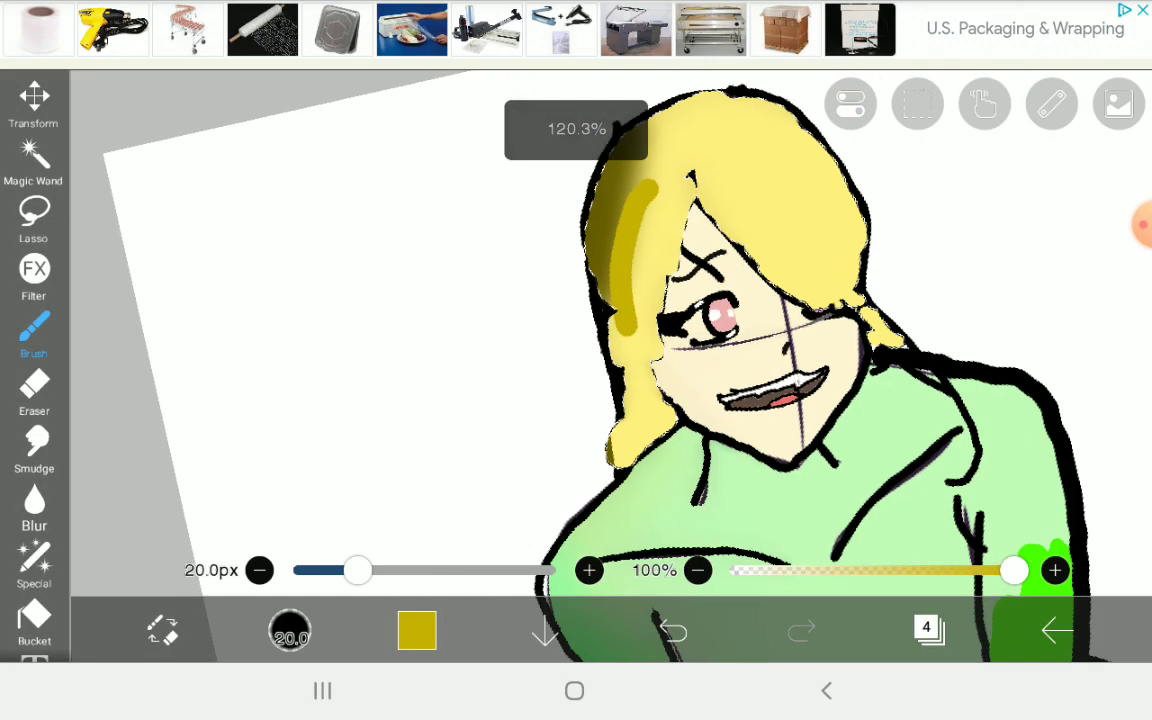
{"action": "scroll", "coordinate": [600, 330], "scroll_direction": "up", "scroll_amount": 3}
{"action": "key", "text": "ctrl+z"}
{"action": "left_click_drag", "start_coordinate": [620, 200], "coordinate": [560, 450]}
{"action": "left_click_drag", "start_coordinate": [548, 570], "coordinate": [376, 570]}
{"action": "key", "text": "ctrl+z"}
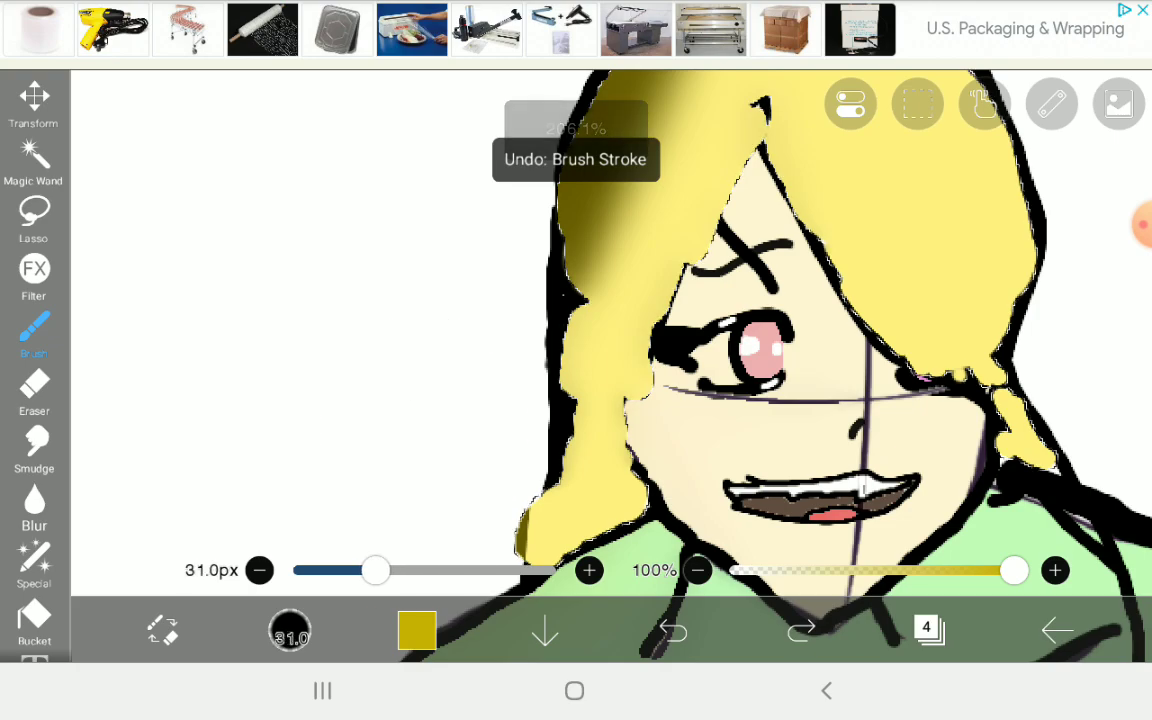
{"action": "left_click_drag", "start_coordinate": [583, 292], "coordinate": [535, 440]}
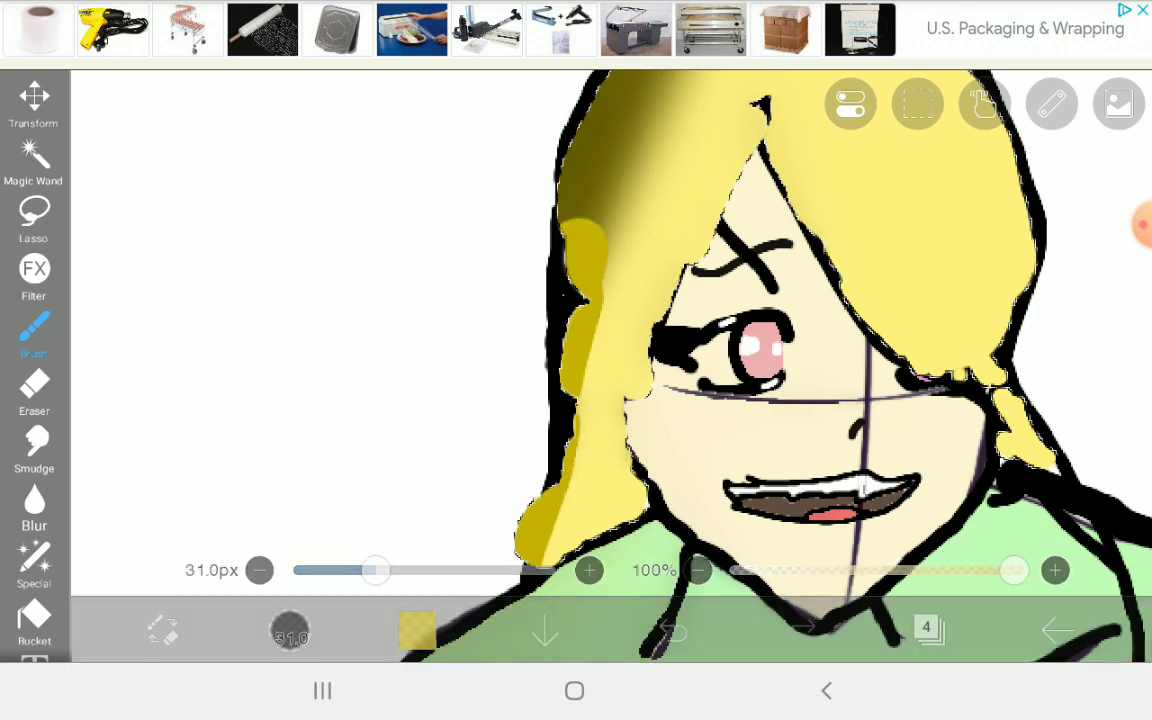
{"action": "scroll", "coordinate": [600, 330], "scroll_direction": "down", "scroll_amount": 5}
{"action": "scroll", "coordinate": [760, 350], "scroll_direction": "up", "scroll_amount": 5}
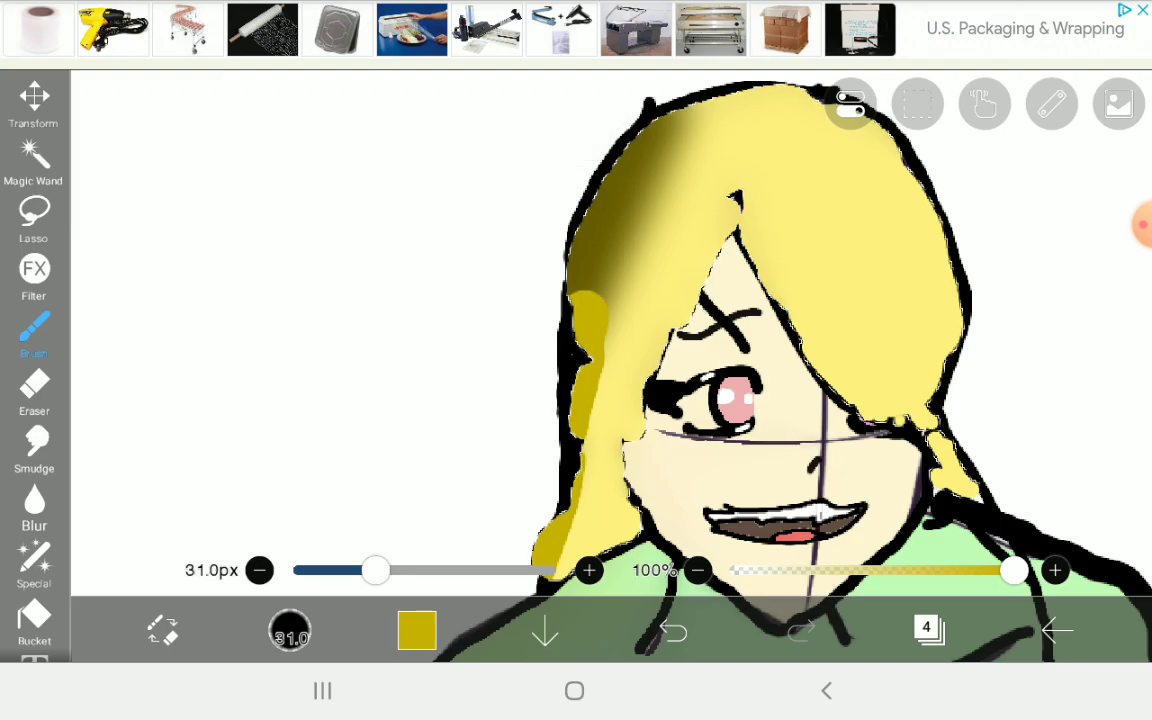
- Blur the mustard stroke on the lower left hair strand into the yellow
{"action": "left_click", "coordinate": [34, 510]}
{"action": "mouse_move", "coordinate": [553, 309]}
{"action": "left_mouse_down"}
{"action": "mouse_move", "coordinate": [597, 489]}
{"action": "mouse_move", "coordinate": [638, 476]}
{"action": "left_mouse_up"}
{"action": "scroll", "coordinate": [600, 350], "scroll_direction": "down", "scroll_amount": 3}
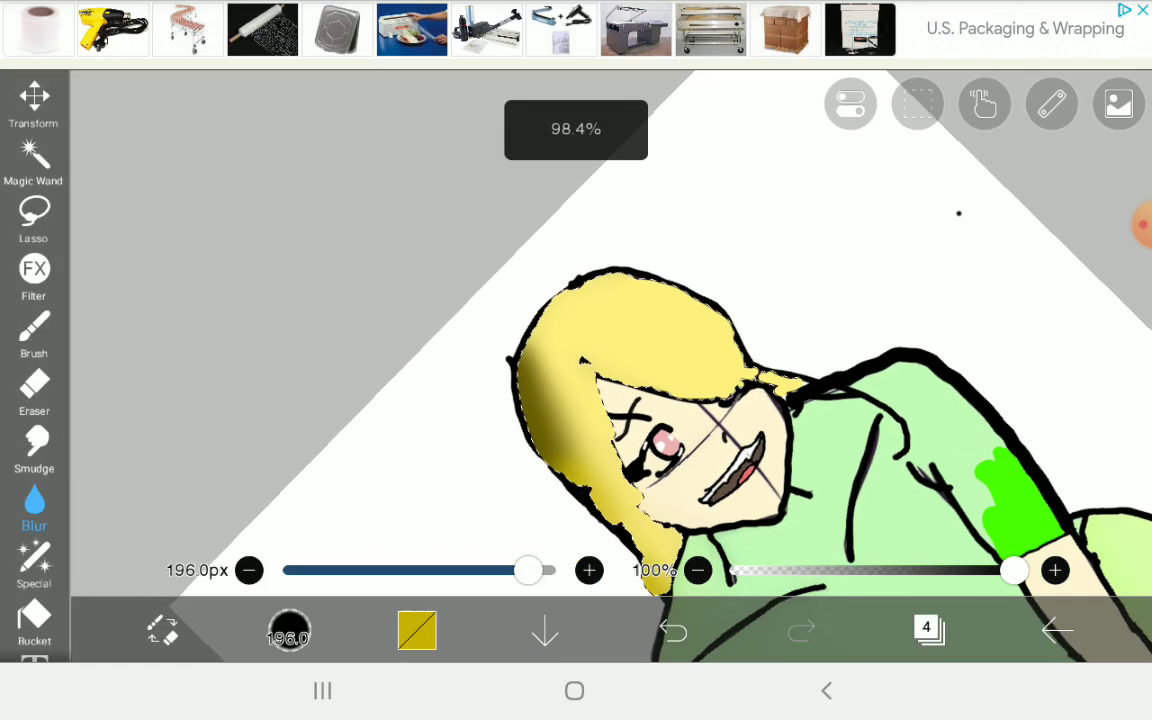
{"action": "scroll", "coordinate": [600, 350], "scroll_direction": "up", "scroll_amount": 3}
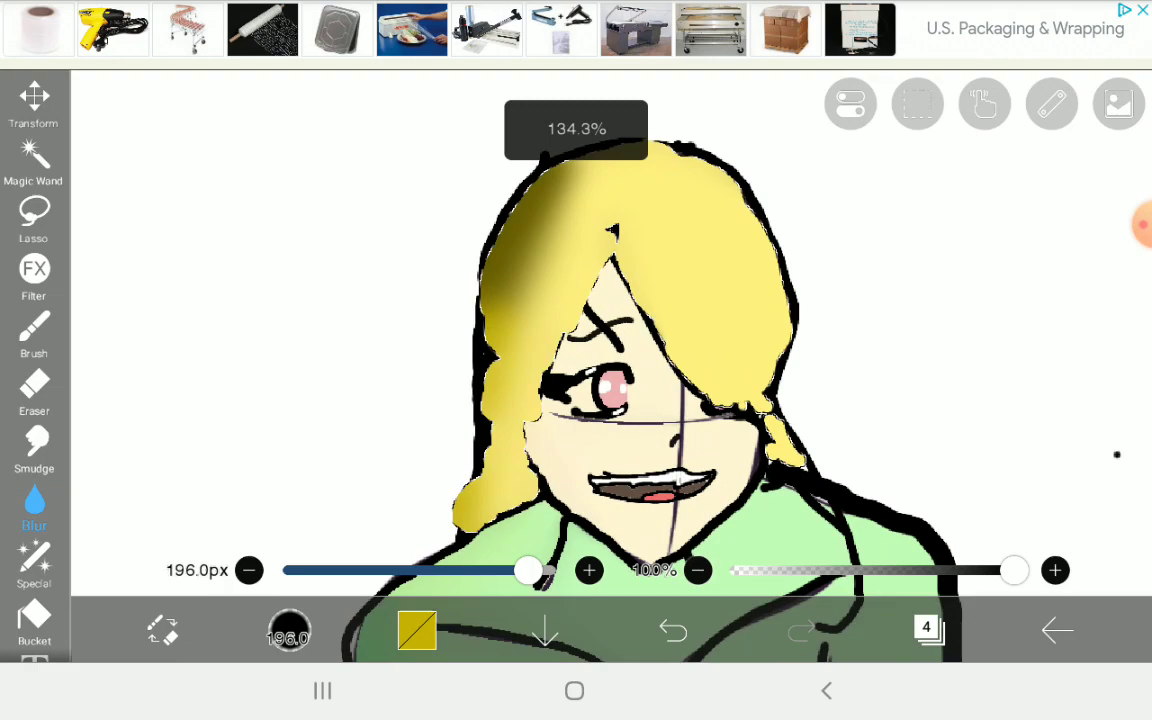
{"action": "scroll", "coordinate": [600, 350], "scroll_direction": "up", "scroll_amount": 3}
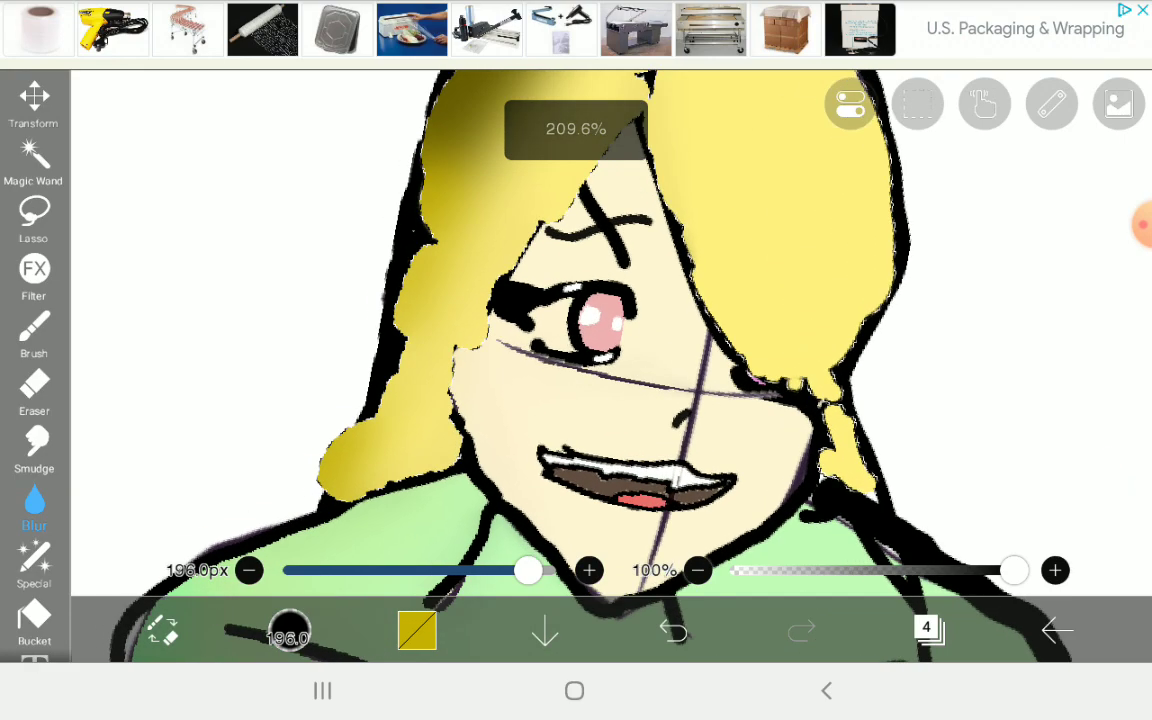
- Try a Magic Wand selection on the hair, then remove it and return to the Brush
{"action": "left_click", "coordinate": [34, 160]}
{"action": "scroll", "coordinate": [600, 350], "scroll_direction": "up", "scroll_amount": 1}
{"action": "scroll", "coordinate": [600, 350], "scroll_direction": "up", "scroll_amount": 1}
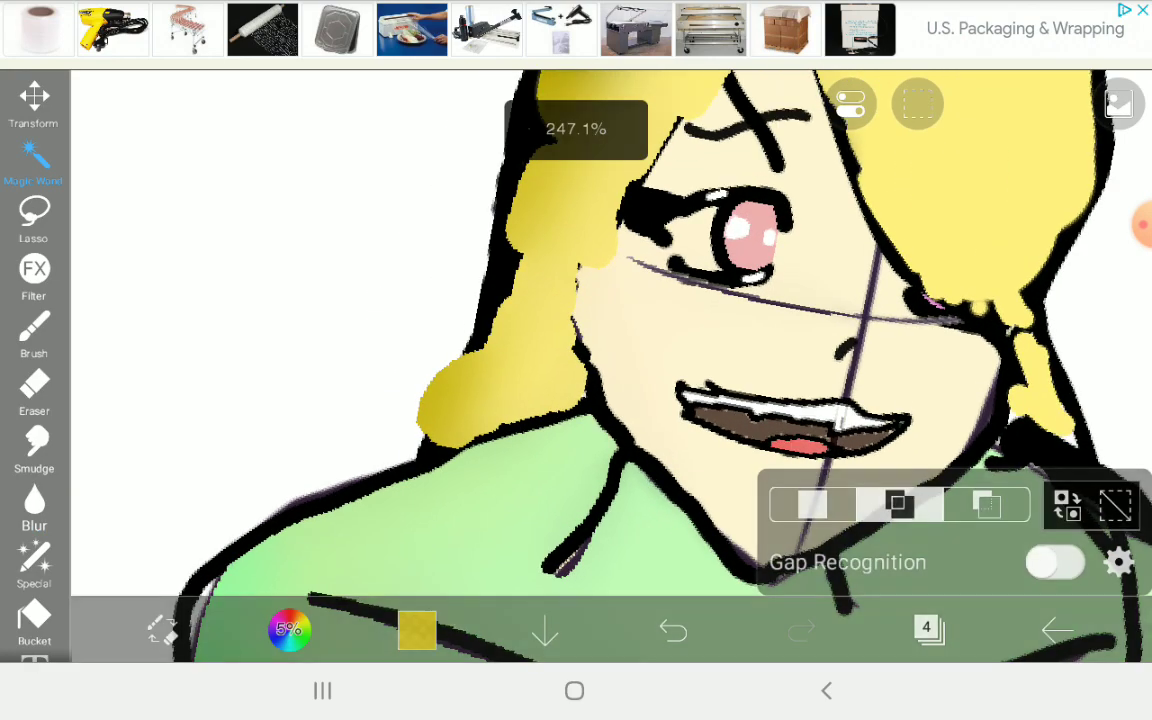
{"action": "left_click", "coordinate": [622, 400]}
{"action": "left_click", "coordinate": [1115, 505]}
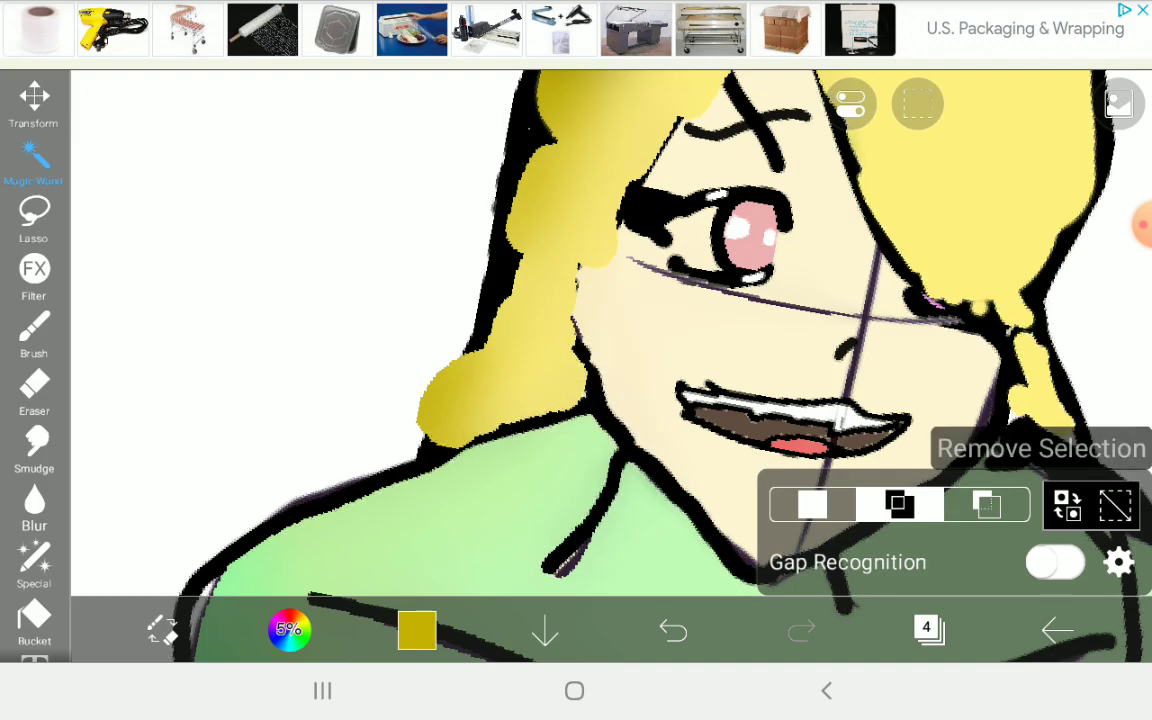
{"action": "left_click", "coordinate": [34, 335]}
{"action": "left_click", "coordinate": [416, 630]}
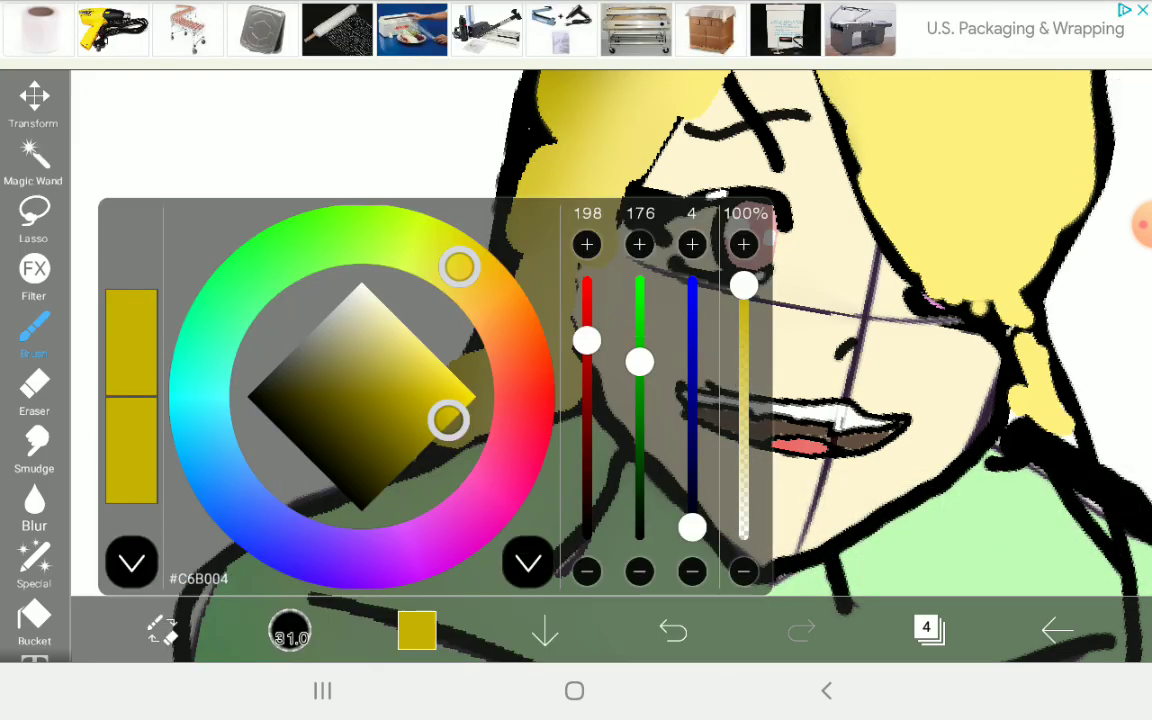
- Set the 9.1px brush to black and fill the gap in the hair's outline
{"action": "left_click", "coordinate": [363, 507]}
{"action": "left_click", "coordinate": [530, 558]}
{"action": "scroll", "coordinate": [576, 330], "scroll_direction": "up", "scroll_amount": 5}
{"action": "scroll", "coordinate": [576, 330], "scroll_direction": "down", "scroll_amount": 2}
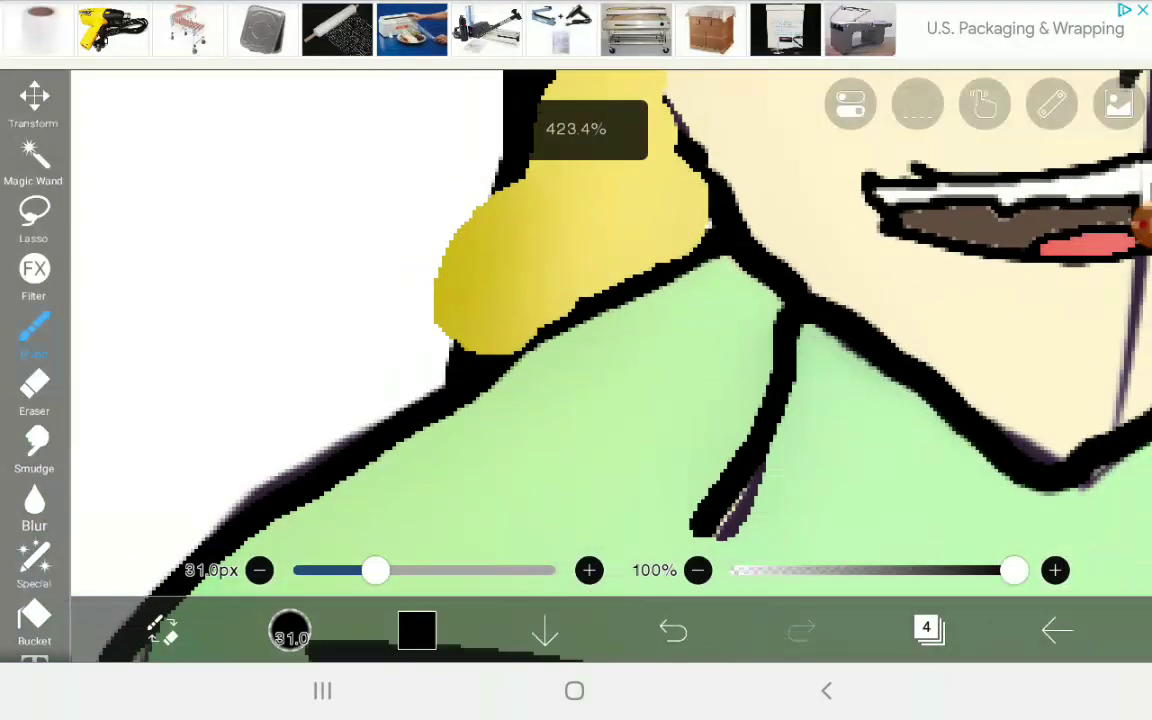
{"action": "scroll", "coordinate": [576, 330], "scroll_direction": "up", "scroll_amount": 3}
{"action": "scroll", "coordinate": [576, 330], "scroll_direction": "up", "scroll_amount": 2}
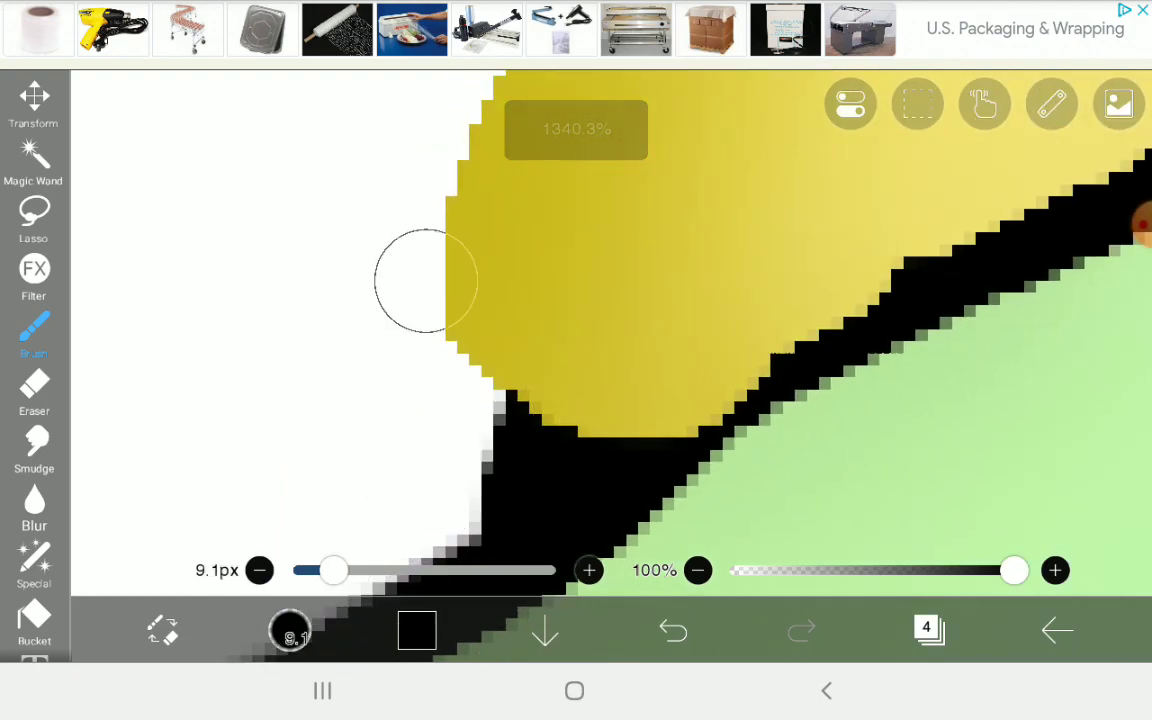
{"action": "scroll", "coordinate": [425, 280], "scroll_direction": "down", "scroll_amount": 3}
{"action": "scroll", "coordinate": [425, 280], "scroll_direction": "down", "scroll_amount": 1}
{"action": "scroll", "coordinate": [425, 280], "scroll_direction": "up", "scroll_amount": 1}
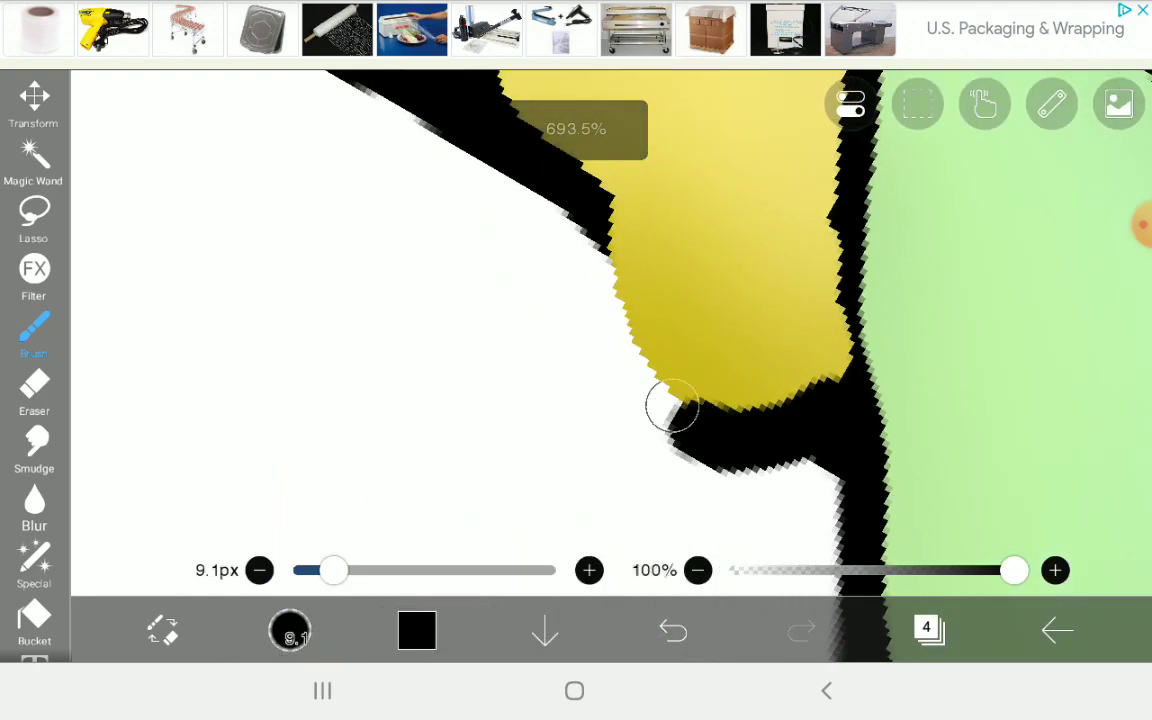
{"action": "left_click_drag", "start_coordinate": [646, 403], "coordinate": [506, 182]}
{"action": "scroll", "coordinate": [576, 330], "scroll_direction": "down", "scroll_amount": 3}
{"action": "scroll", "coordinate": [576, 330], "scroll_direction": "up", "scroll_amount": 3}
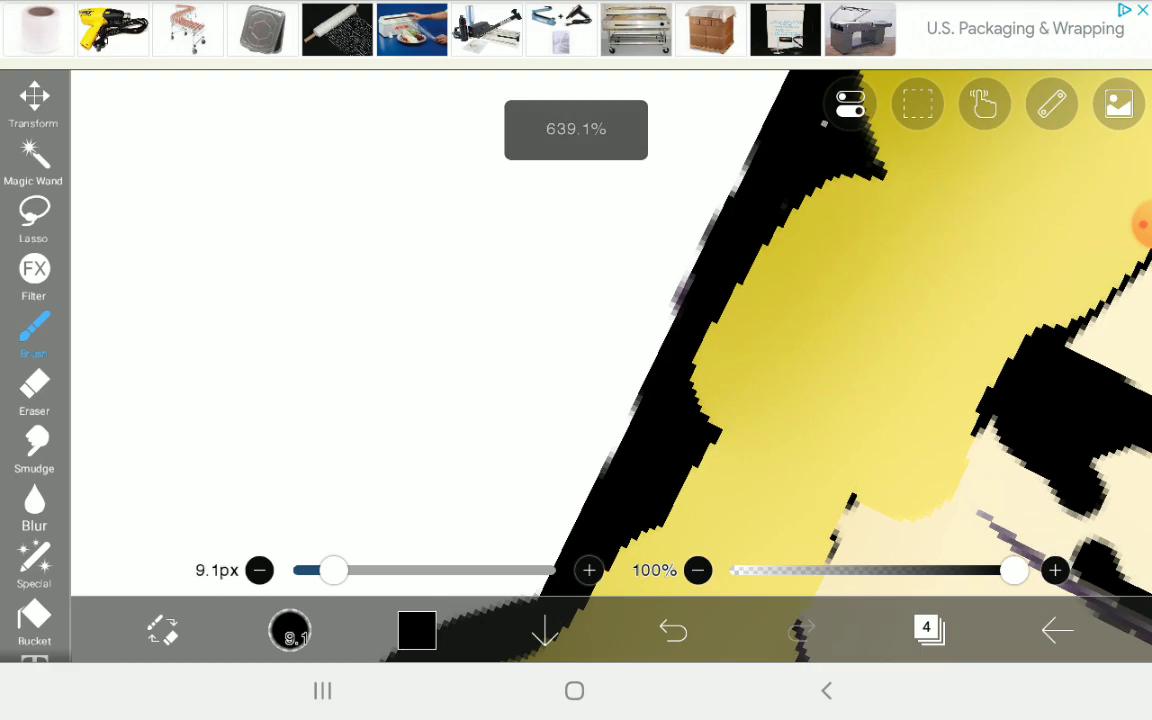
- Extend the black outline up and along the outer left edge of the hair
{"action": "mouse_move", "coordinate": [681, 360]}
{"action": "left_mouse_down"}
{"action": "mouse_move", "coordinate": [784, 200]}
{"action": "mouse_move", "coordinate": [864, 167]}
{"action": "left_mouse_up"}
{"action": "scroll", "coordinate": [842, 364], "scroll_direction": "down", "scroll_amount": 2}
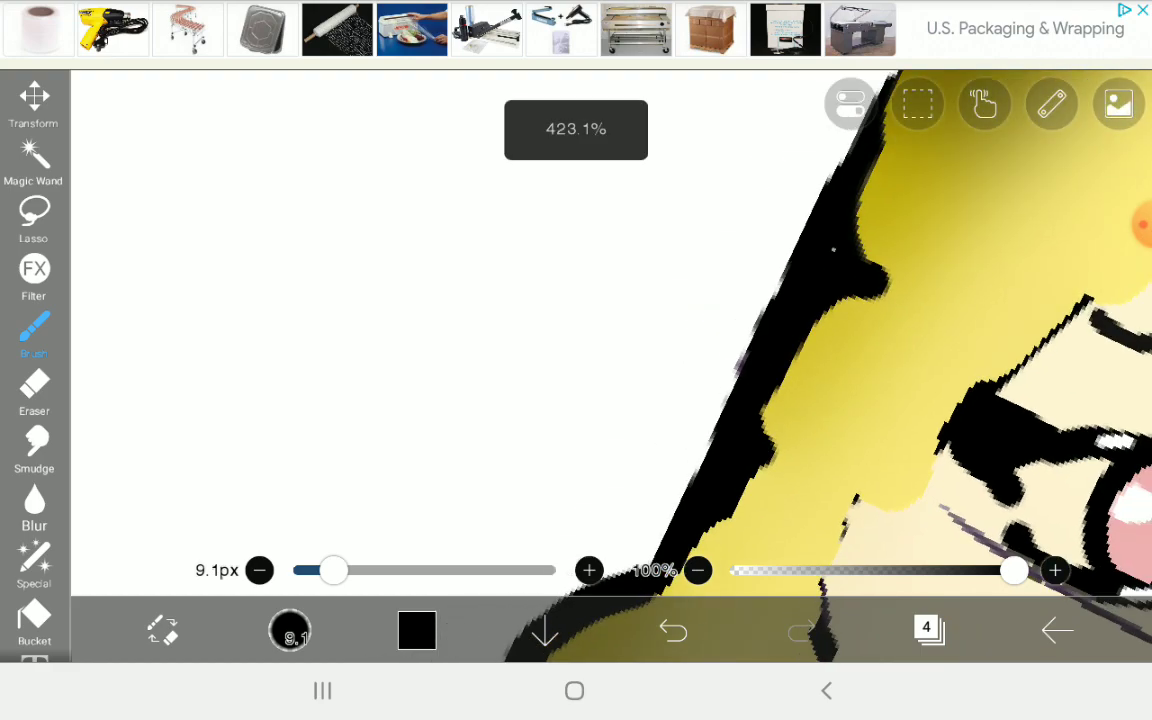
{"action": "scroll", "coordinate": [842, 364], "scroll_direction": "up", "scroll_amount": 1}
{"action": "left_click_drag", "start_coordinate": [927, 266], "coordinate": [1010, 193]}
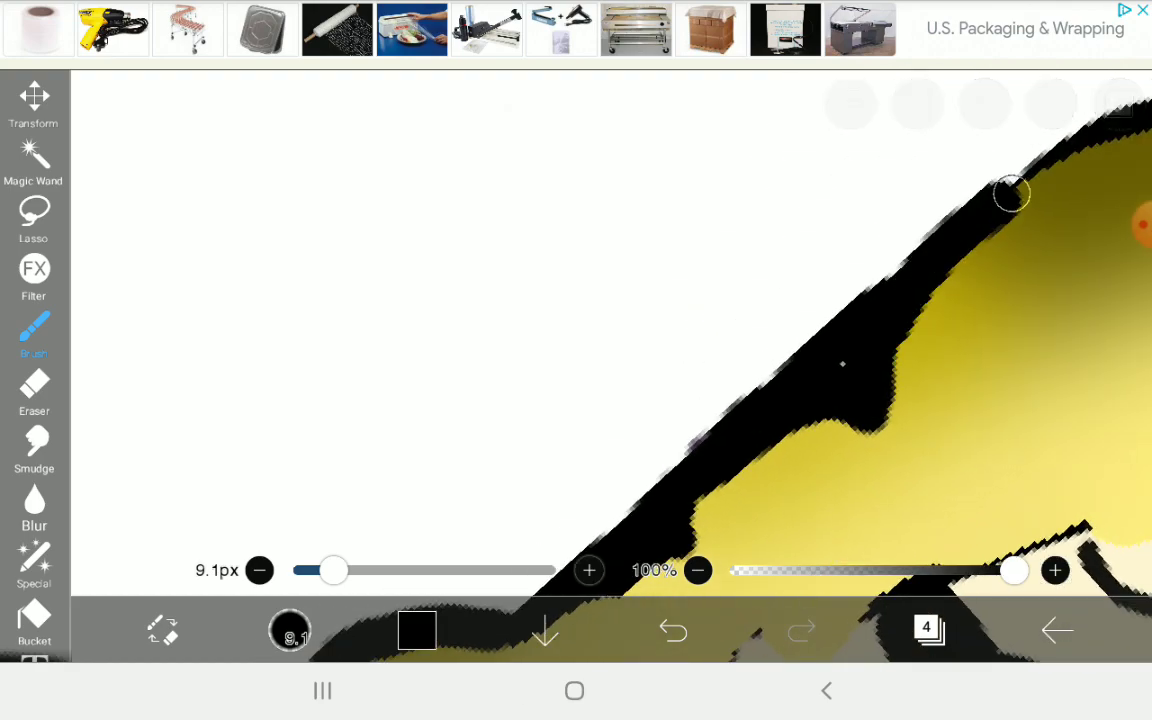
{"action": "scroll", "coordinate": [1010, 193], "scroll_direction": "down", "scroll_amount": 2}
{"action": "scroll", "coordinate": [1010, 193], "scroll_direction": "down", "scroll_amount": 1}
{"action": "scroll", "coordinate": [1010, 193], "scroll_direction": "down", "scroll_amount": 1}
{"action": "scroll", "coordinate": [1050, 250], "scroll_direction": "up", "scroll_amount": 2}
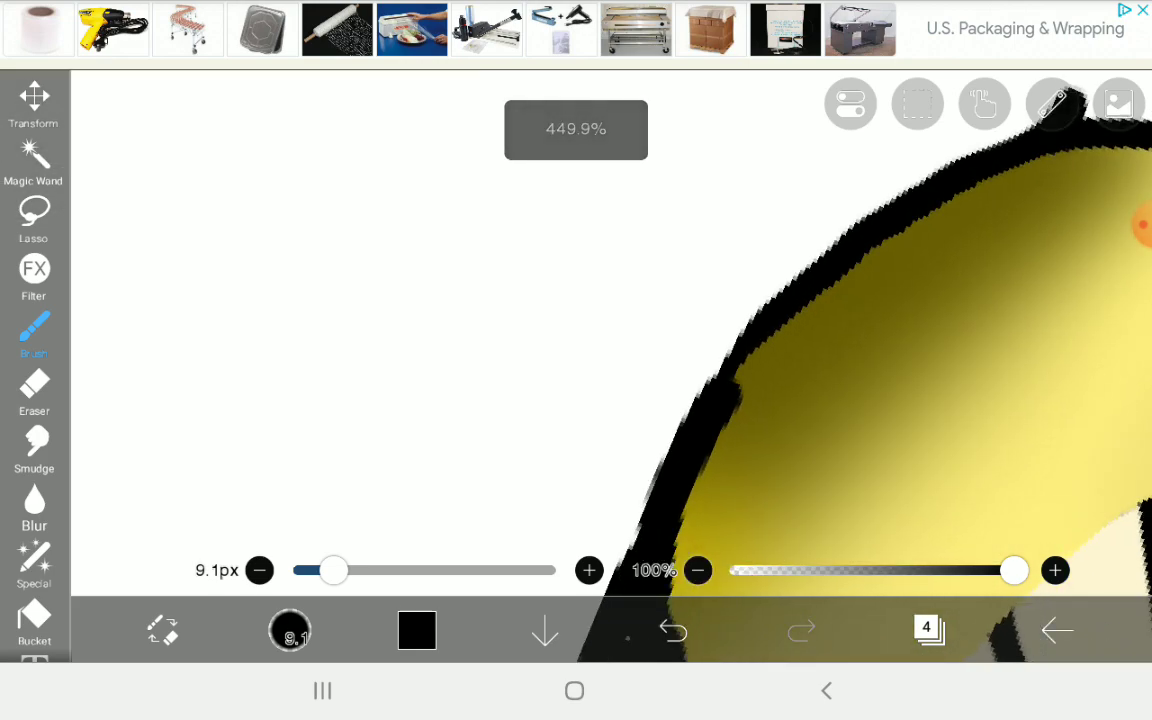
{"action": "left_click_drag", "start_coordinate": [877, 208], "coordinate": [1062, 125]}
{"action": "scroll", "coordinate": [900, 350], "scroll_direction": "down", "scroll_amount": 2}
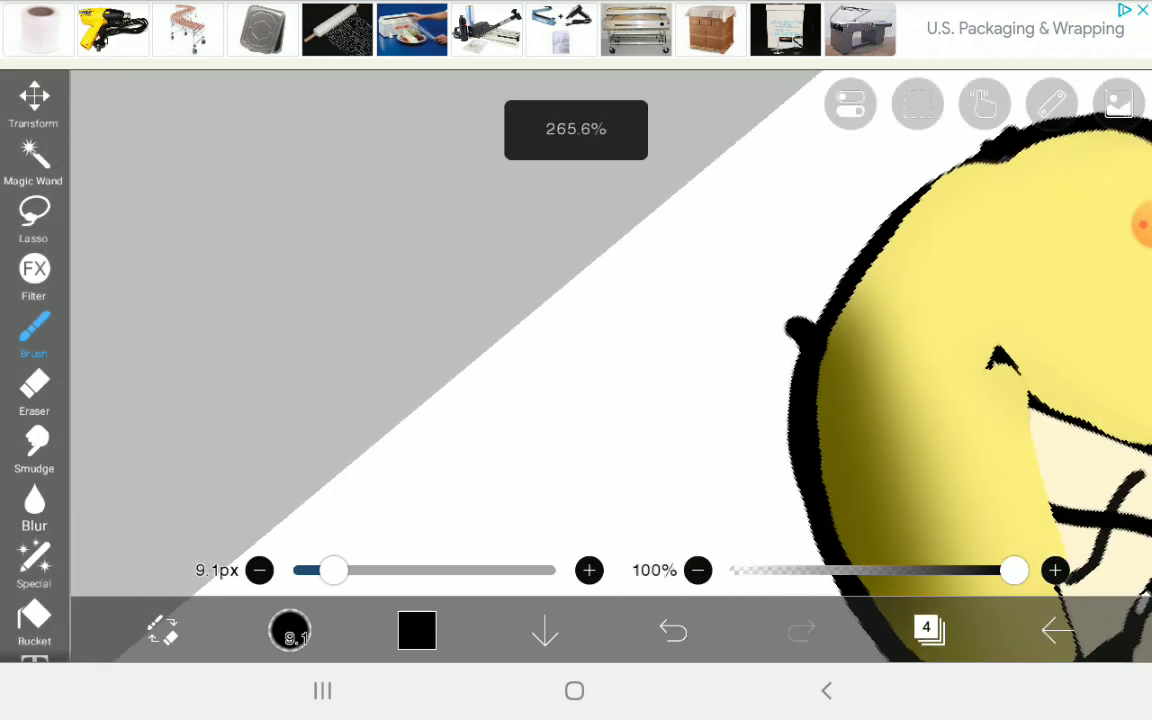
{"action": "scroll", "coordinate": [900, 350], "scroll_direction": "up", "scroll_amount": 1}
{"action": "scroll", "coordinate": [800, 300], "scroll_direction": "down", "scroll_amount": 3}
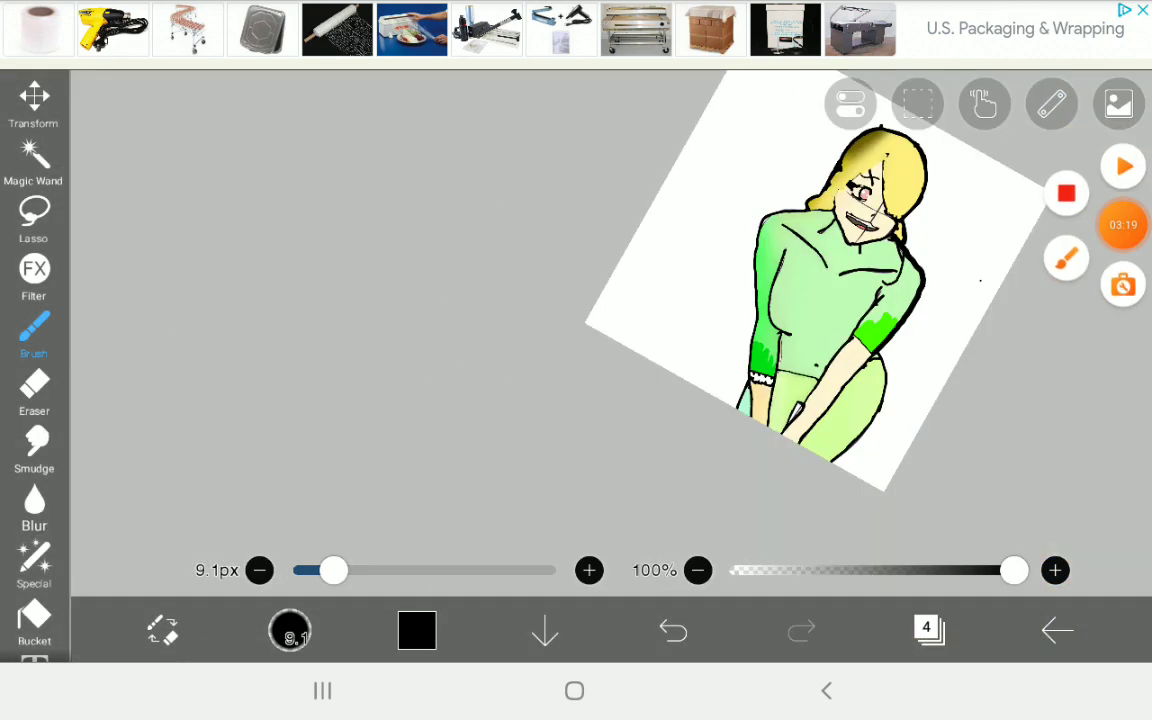
{"action": "left_click_drag", "start_coordinate": [818, 290], "coordinate": [735, 350]}
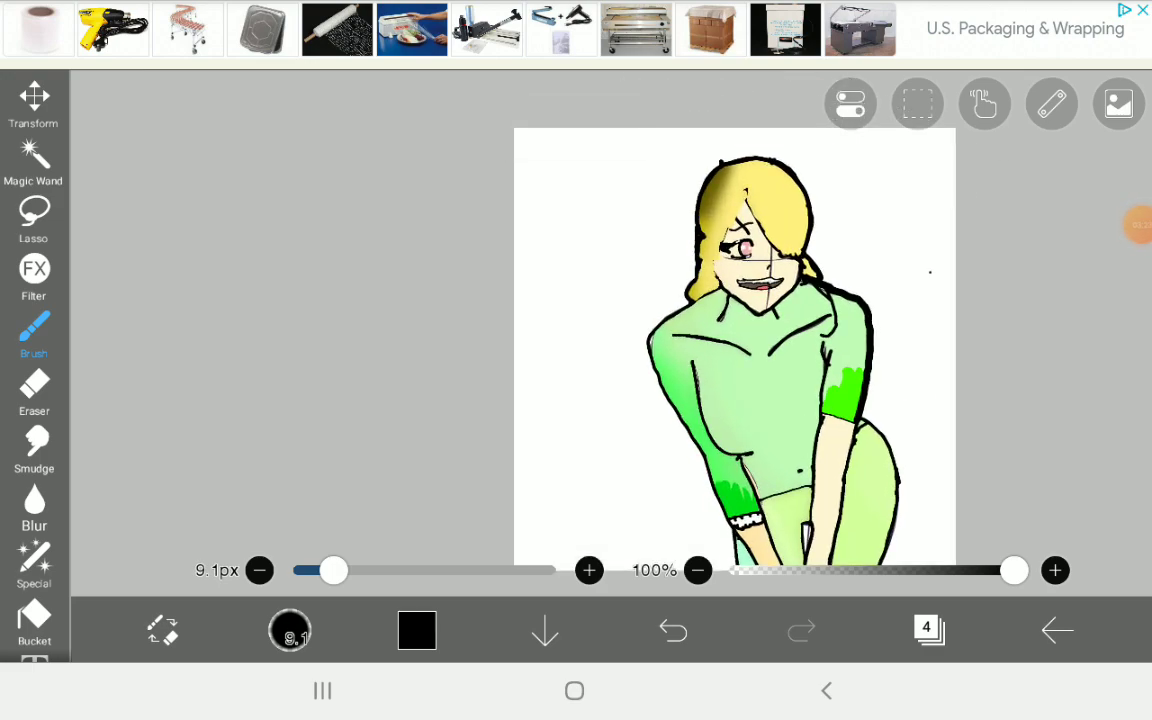